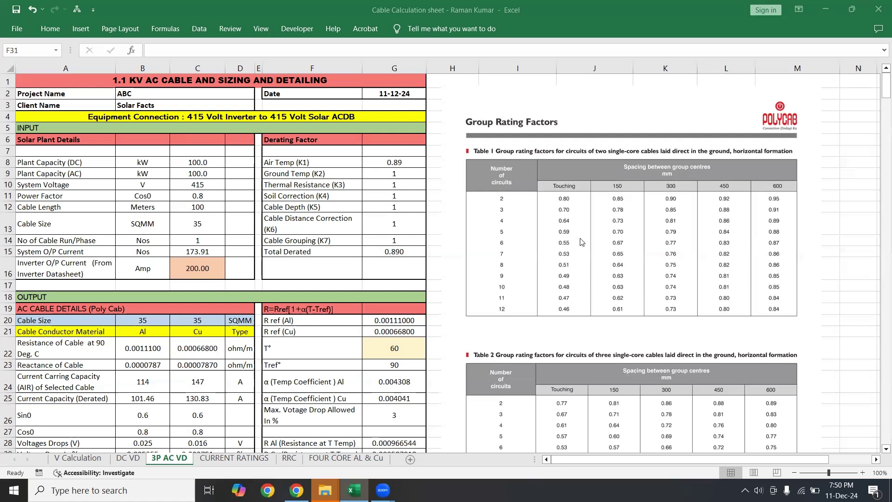
Examine the Polycab group rating factors and the ambient and ground temperature rating tables alongside the cable calculation
scroll(527, 150, "down", 8)
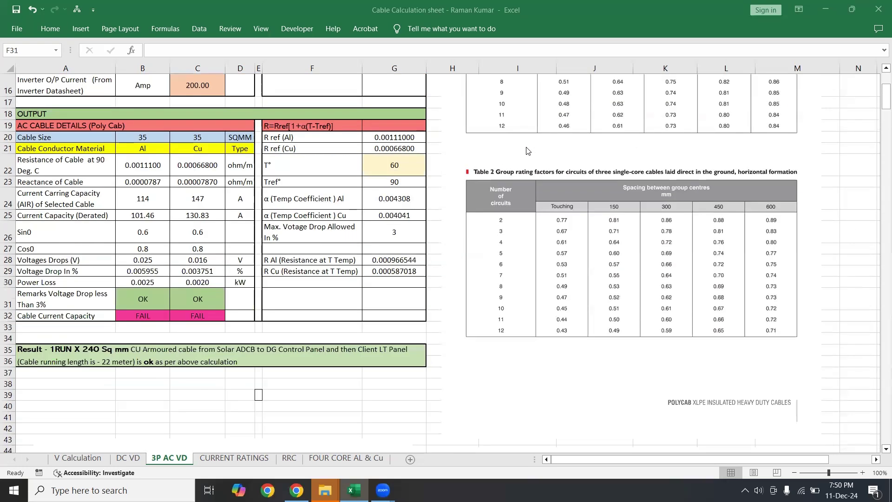
scroll(528, 150, "down", 2)
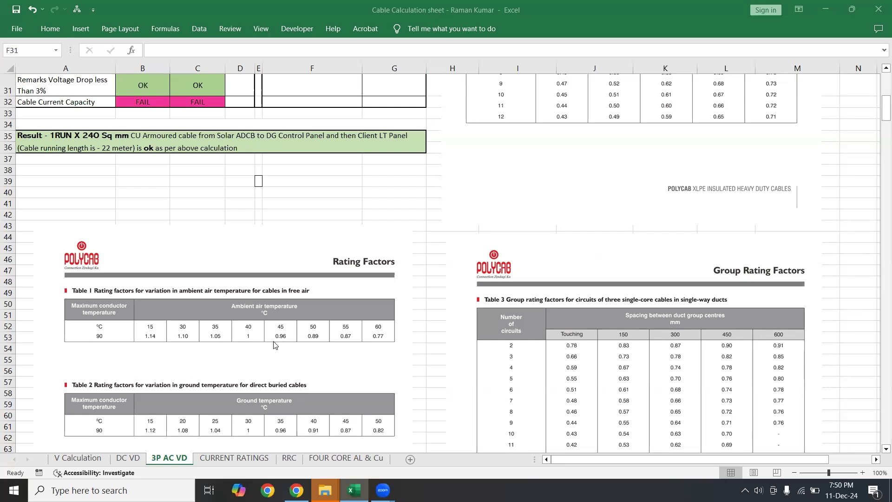
scroll(285, 344, "down", 1)
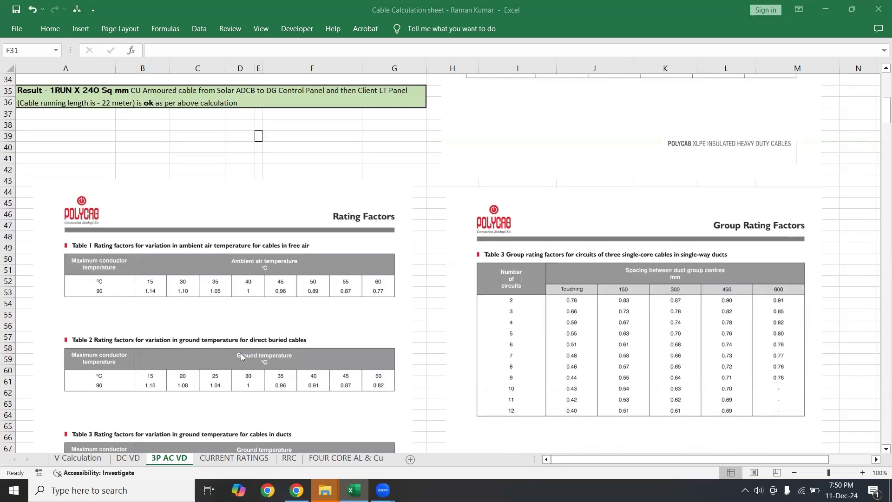
scroll(247, 415, "down", 2)
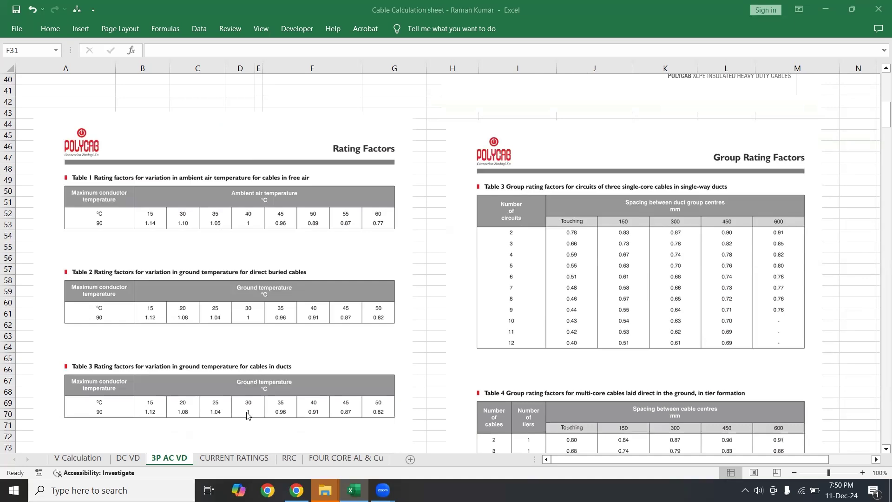
scroll(248, 415, "down", 2)
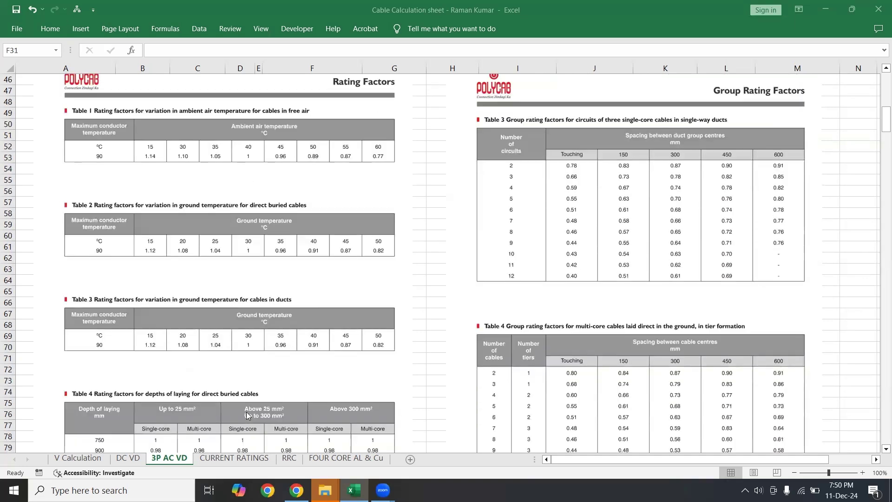
scroll(246, 415, "up", 11)
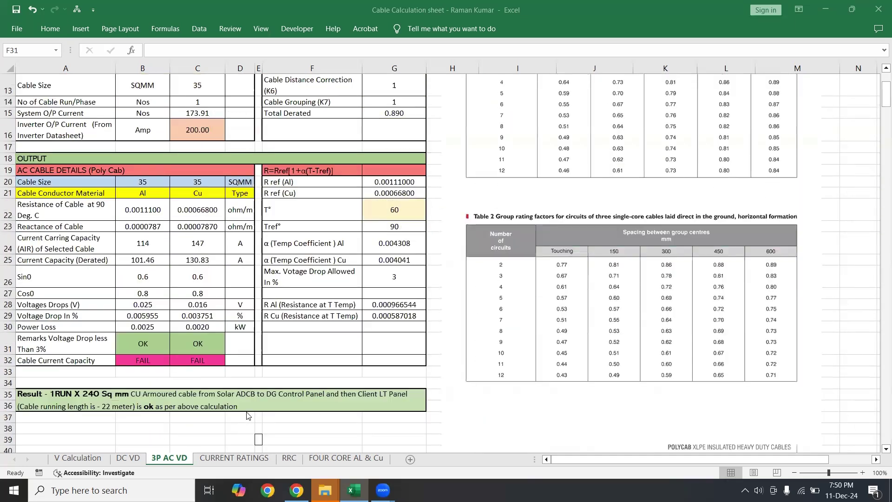
scroll(247, 415, "up", 4)
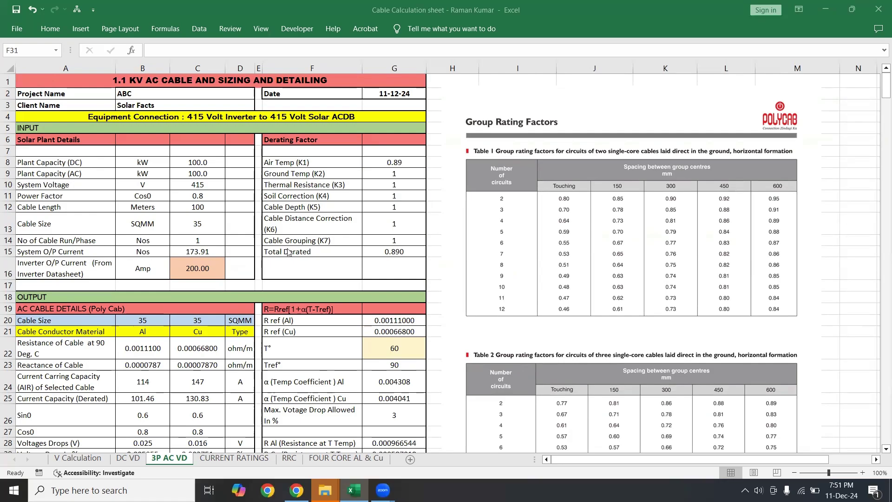
Review the rating tables for depth of laying, tier-formation grouping and ambient air temperature against the derating factor inputs
scroll(293, 364, "down", 15)
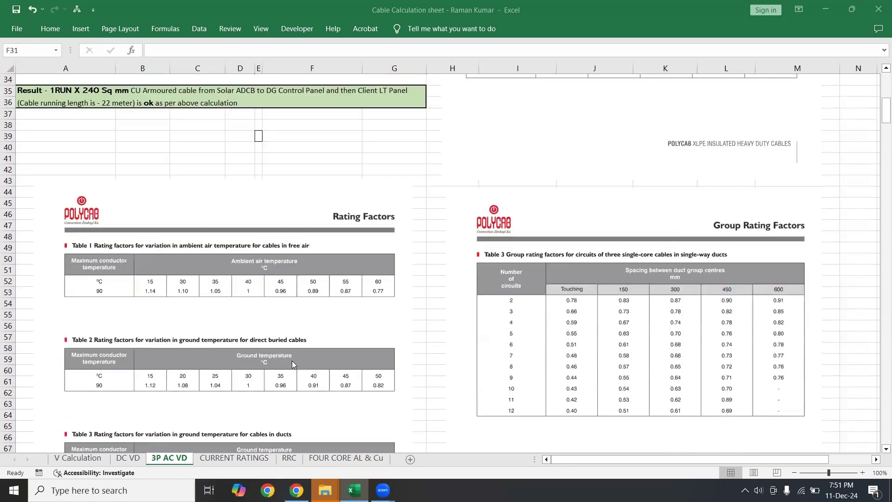
scroll(293, 364, "down", 3)
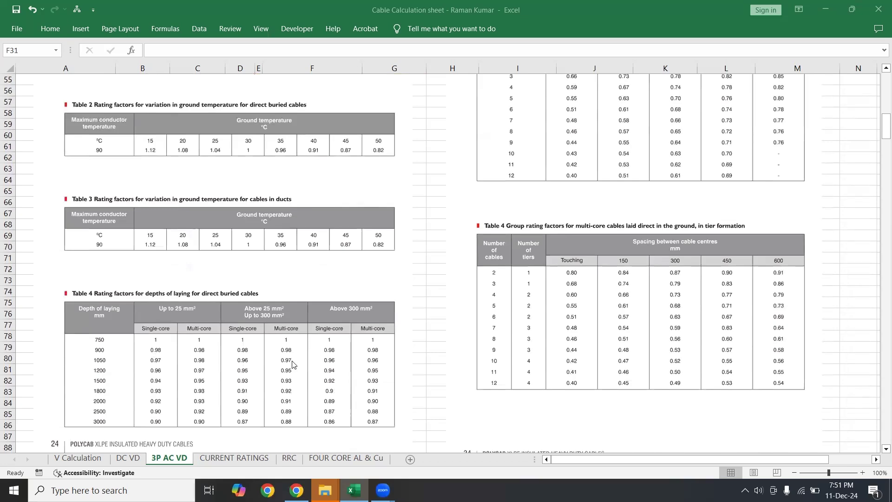
scroll(293, 364, "down", 1)
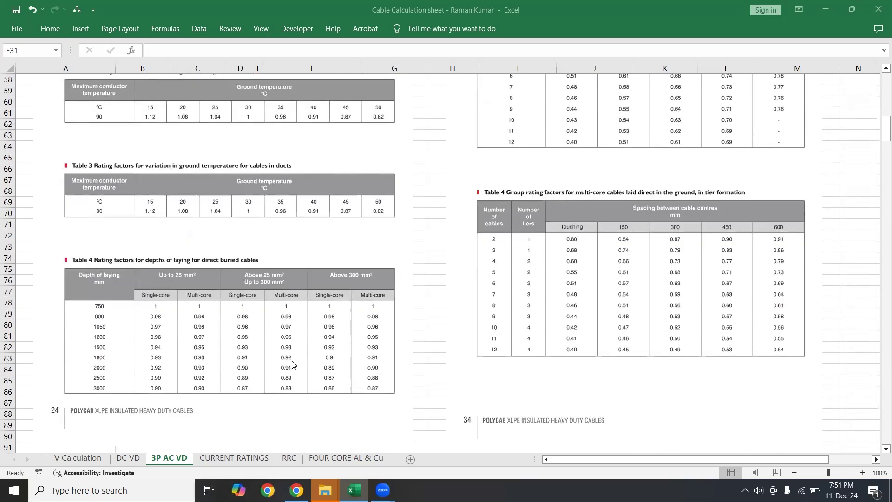
scroll(293, 364, "down", 1)
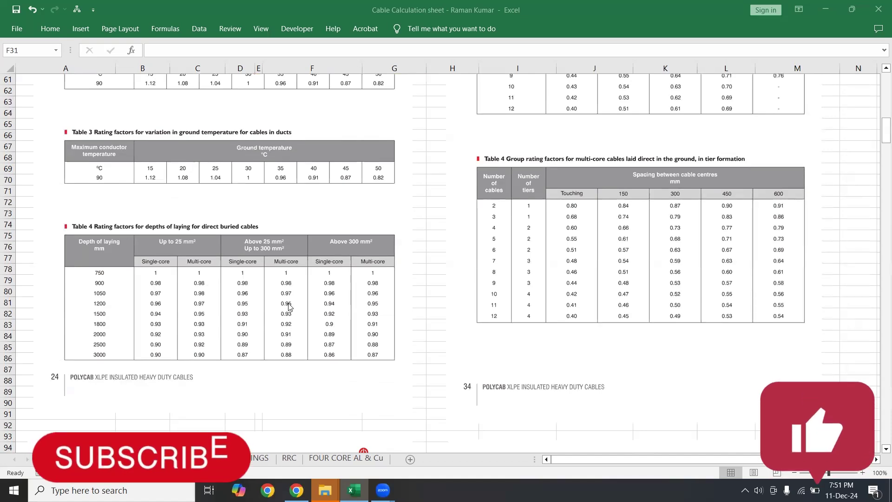
scroll(279, 307, "up", 2)
scroll(288, 303, "up", 14)
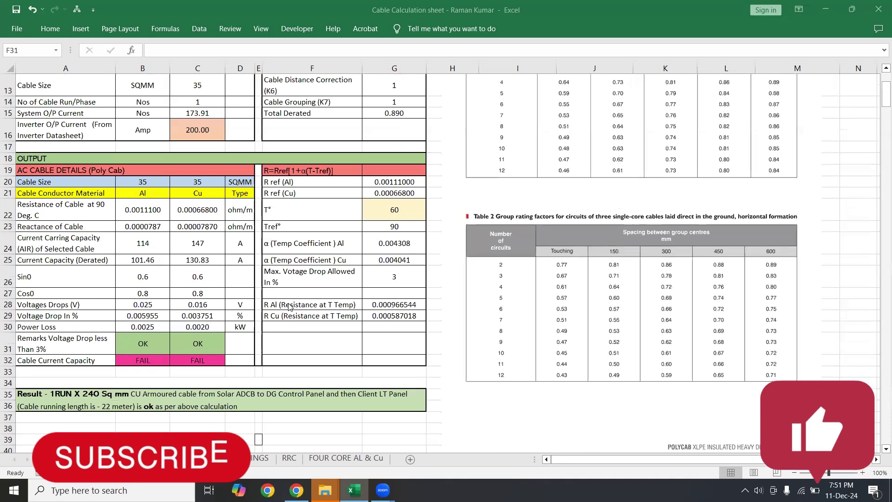
scroll(289, 306, "up", 4)
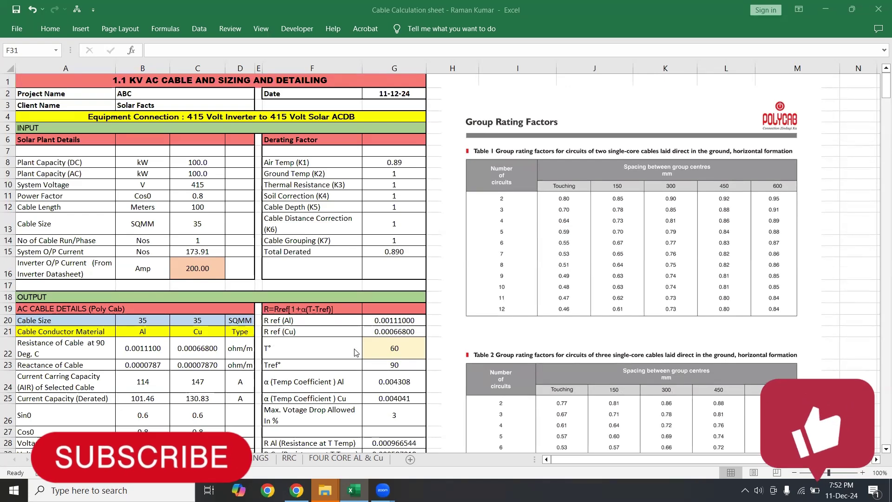
scroll(356, 352, "down", 10)
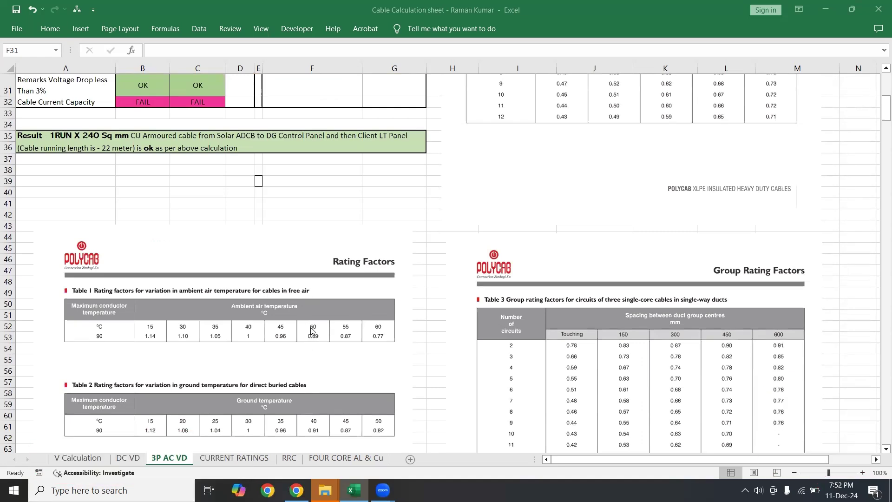
scroll(318, 179, "up", 10)
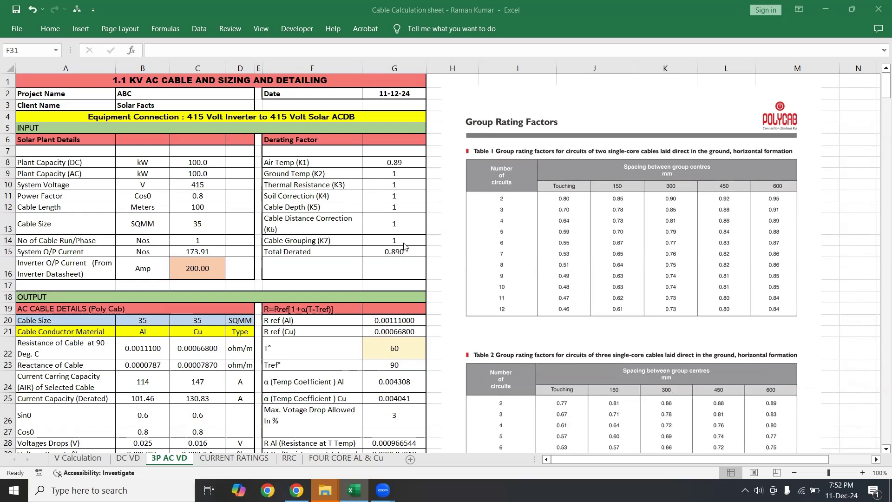
Inspect the formula behind the Total Derated value in G15, leaving it unedited
scroll(377, 256, "down", 1)
left_click(377, 256)
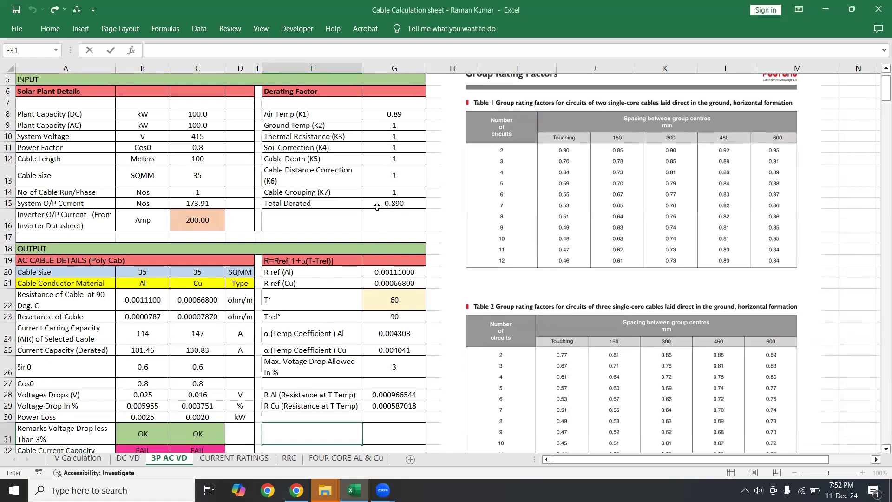
double_click(377, 201)
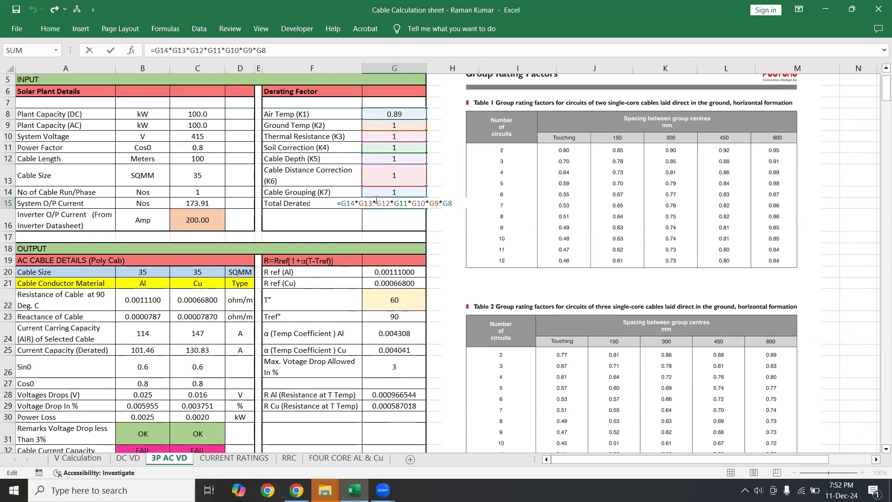
key("Escape")
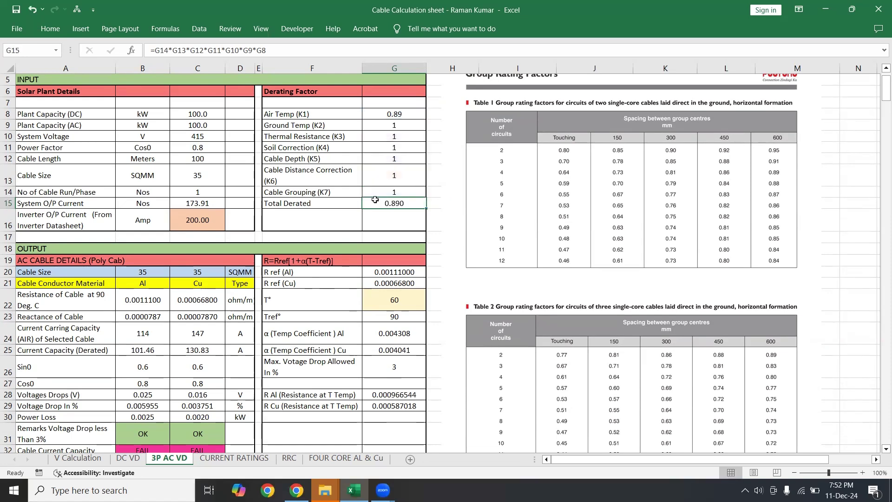
Set the Thermal Resistance (K3) derating factor to 0.7 and the Cable Depth (K5) factor to 0.8
left_click(394, 136)
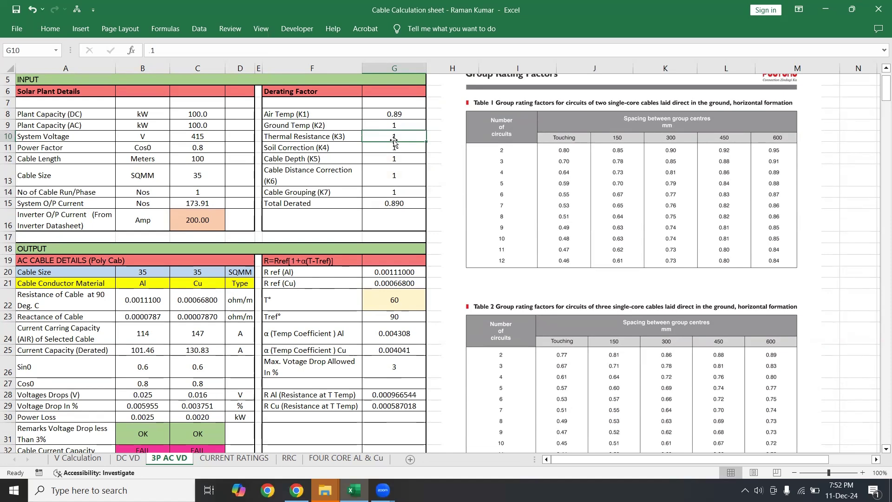
type("0.7")
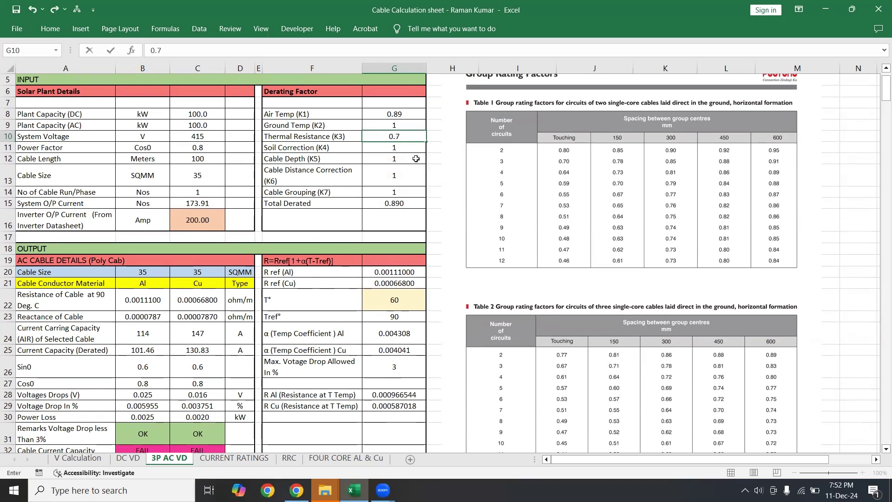
left_click(430, 197)
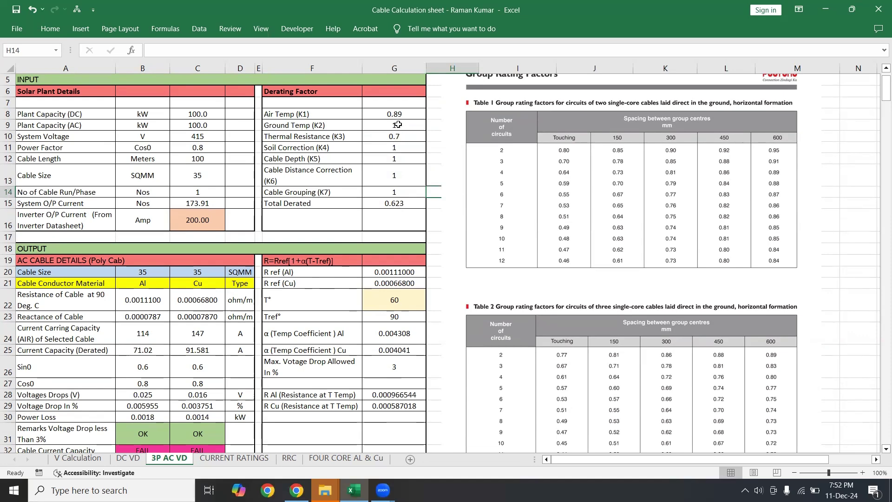
left_click(395, 158)
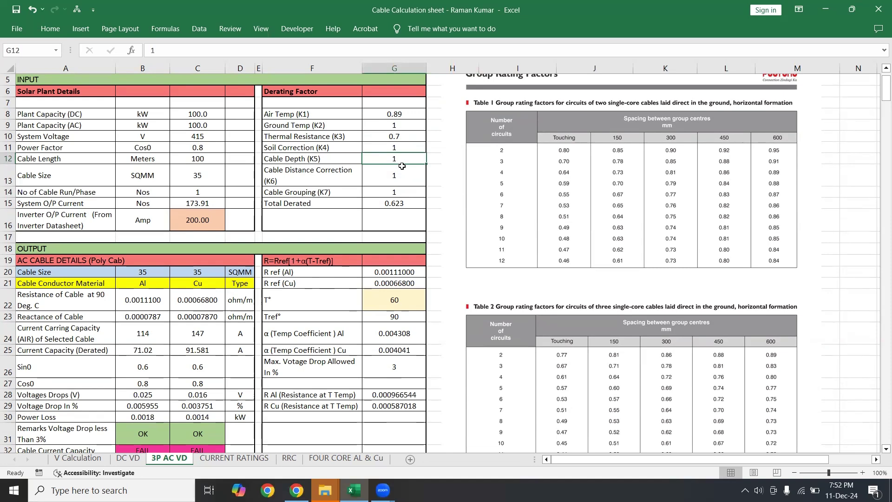
type("0.8")
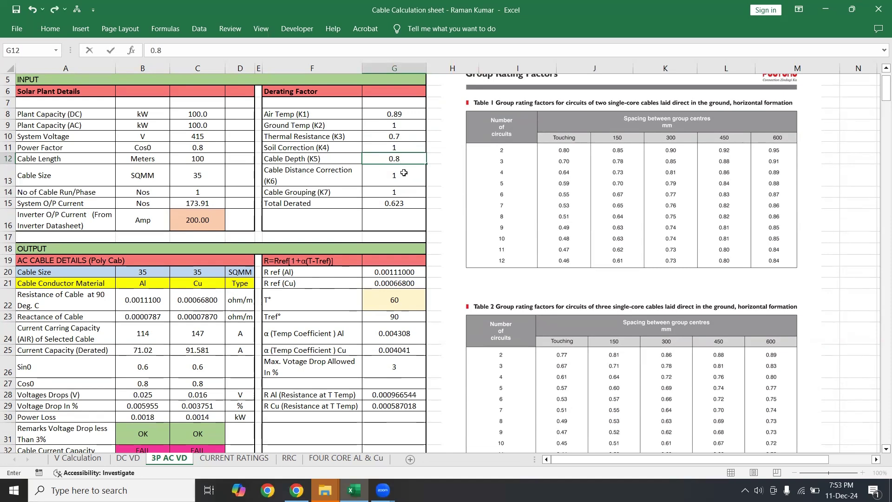
left_click(428, 190)
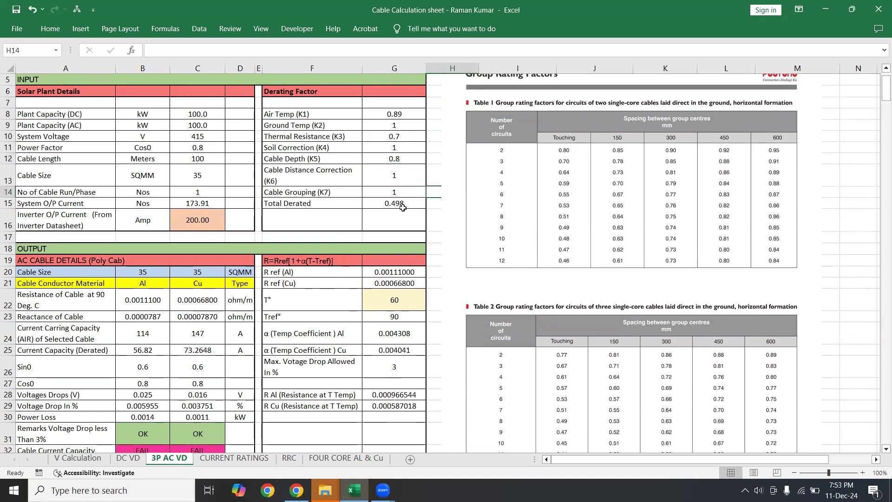
Set the Cable Depth (K5) and Thermal Resistance (K3) derating factors back to 1
left_click(405, 160)
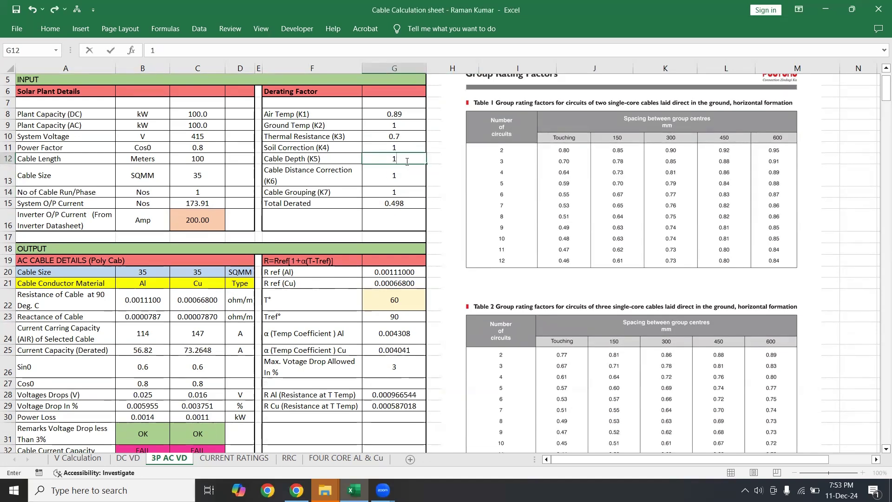
type("1")
key("Up")
key("Up")
type("1")
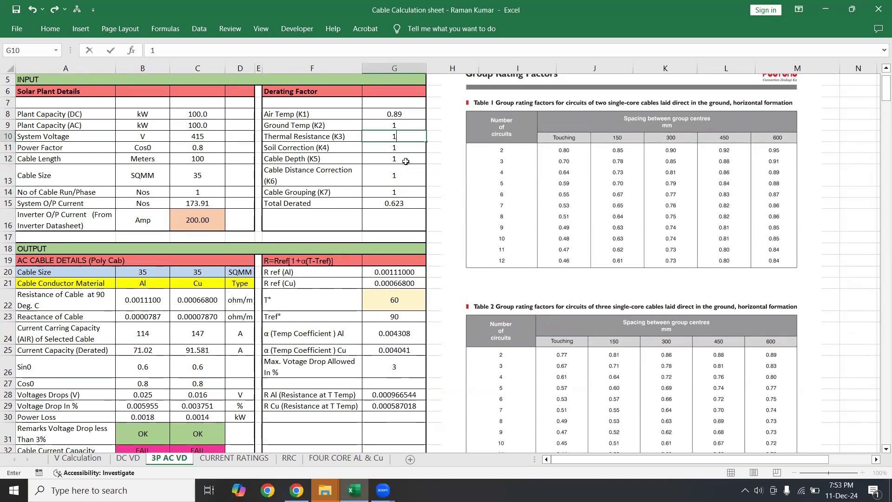
left_click(408, 202)
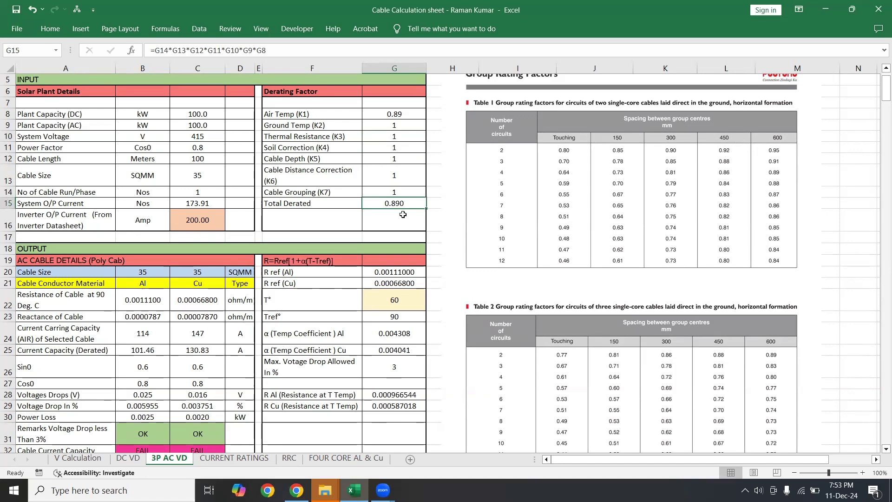
Inspect the System O/P Current formula in C15 and the Inverter O/P Current input in C16
scroll(403, 214, "up", 2)
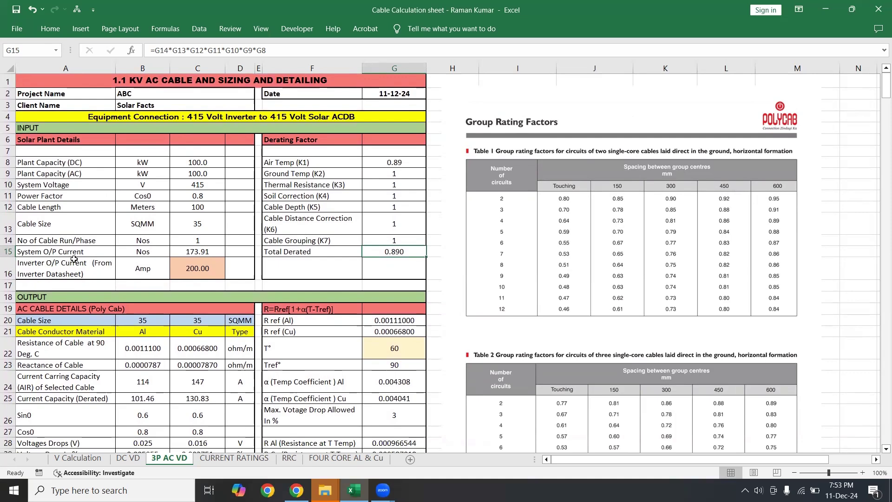
left_click(185, 254)
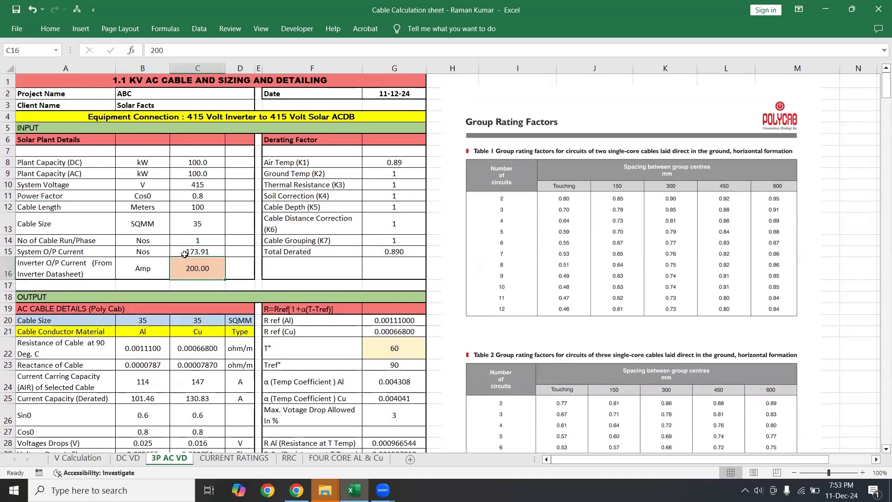
double_click(181, 252)
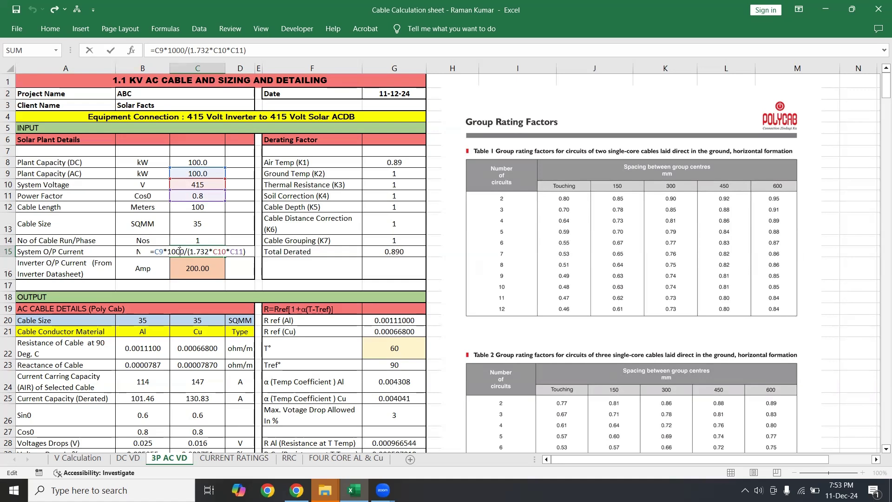
key("ctrl+Return")
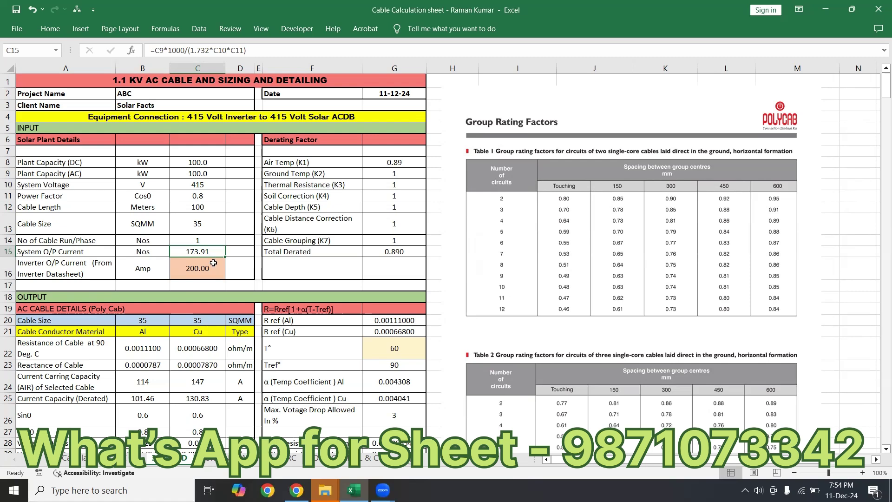
left_click(213, 266)
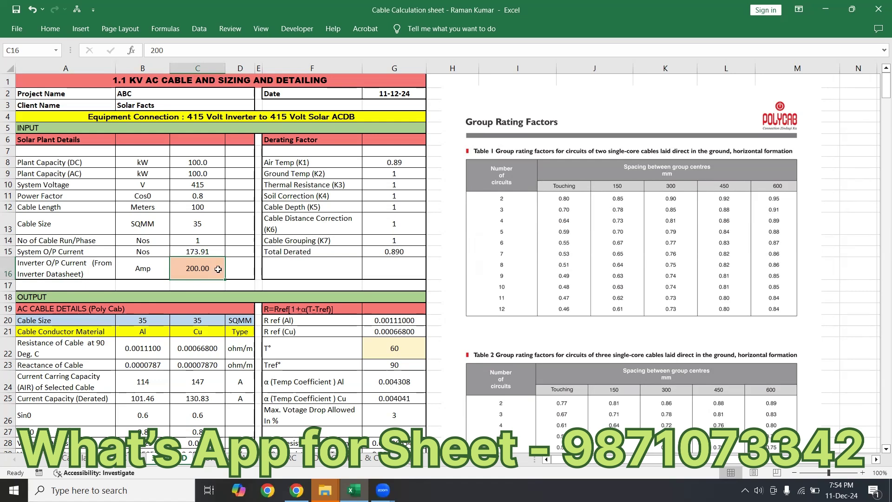
left_click(237, 267)
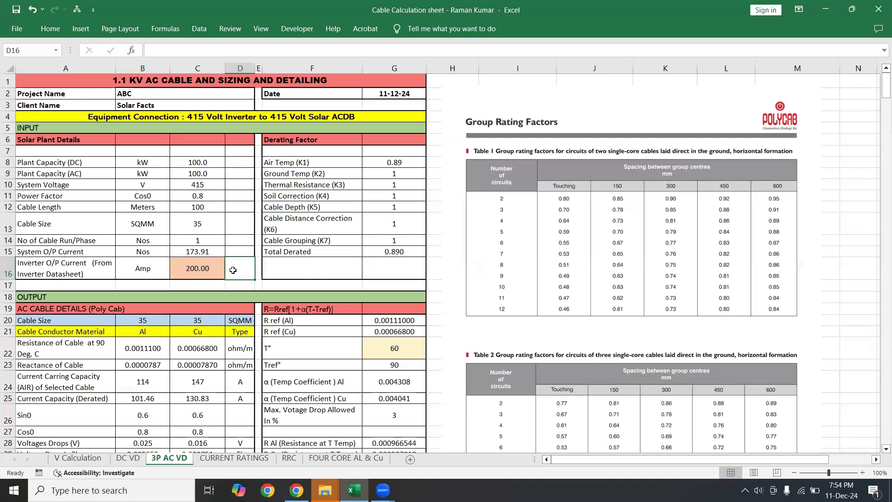
Review the available sizes in the Cable Size list of C13 and keep 35 SQMM selected
left_click(219, 227)
left_click(231, 229)
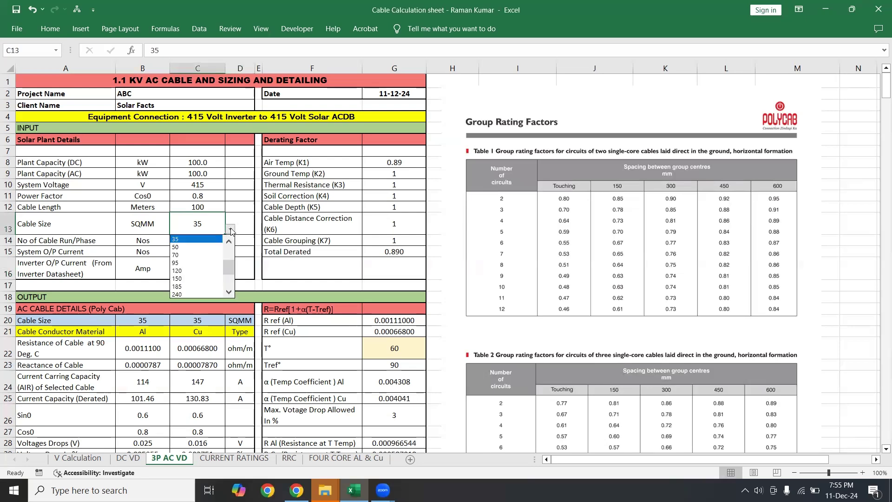
scroll(229, 241, "up", 7)
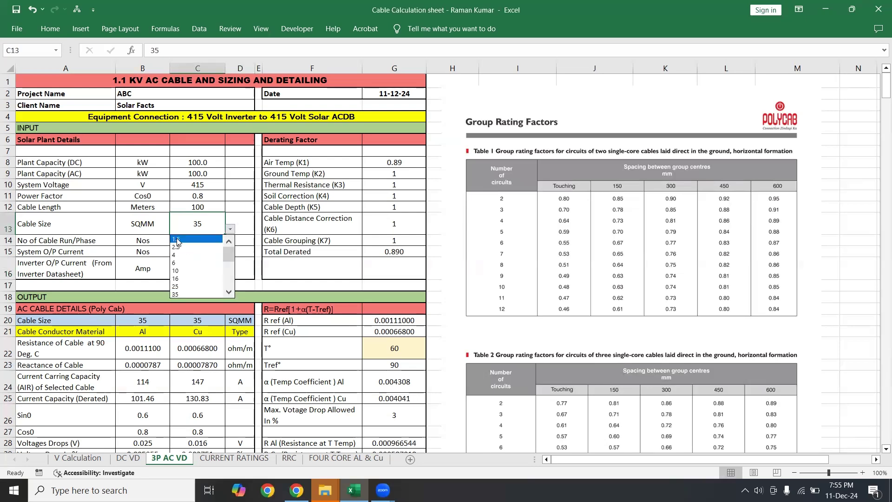
left_click(224, 284)
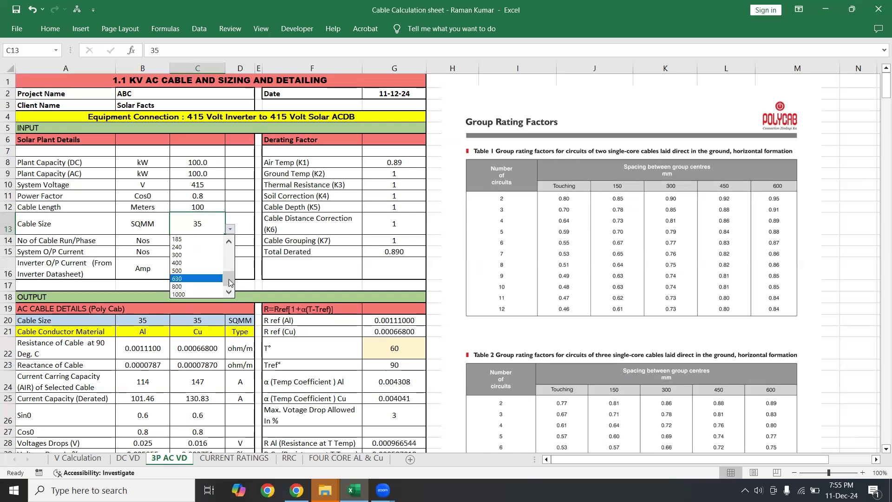
left_click_drag(230, 282, 229, 268)
left_click(194, 242)
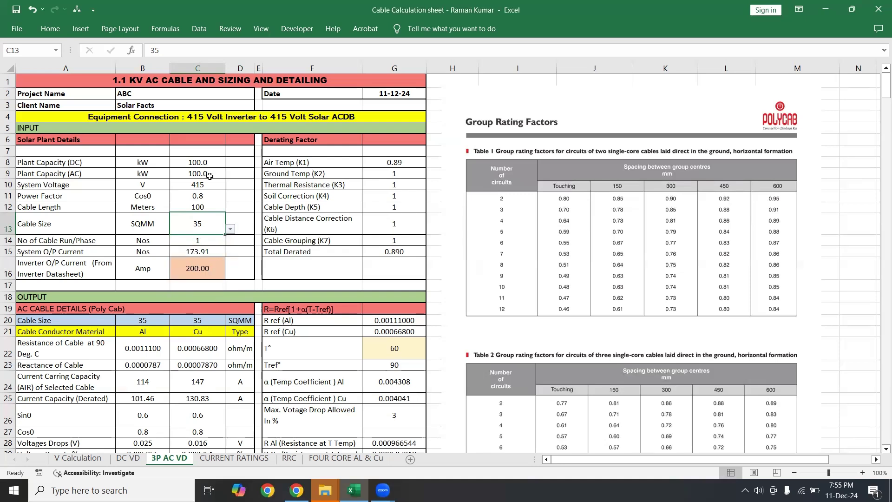
Examine the conductor resistance and reactance tables on the RRC sheet, then return to the 3P AC VD sheet
scroll(241, 274, "down", 3)
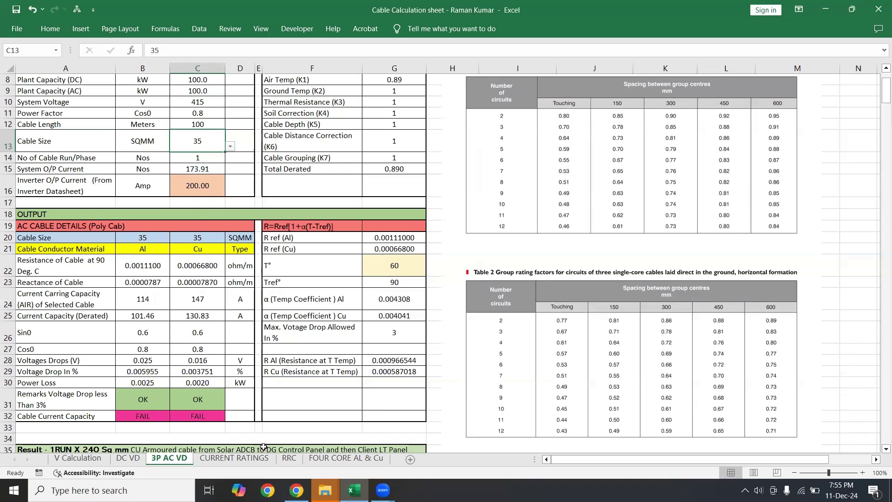
left_click(287, 459)
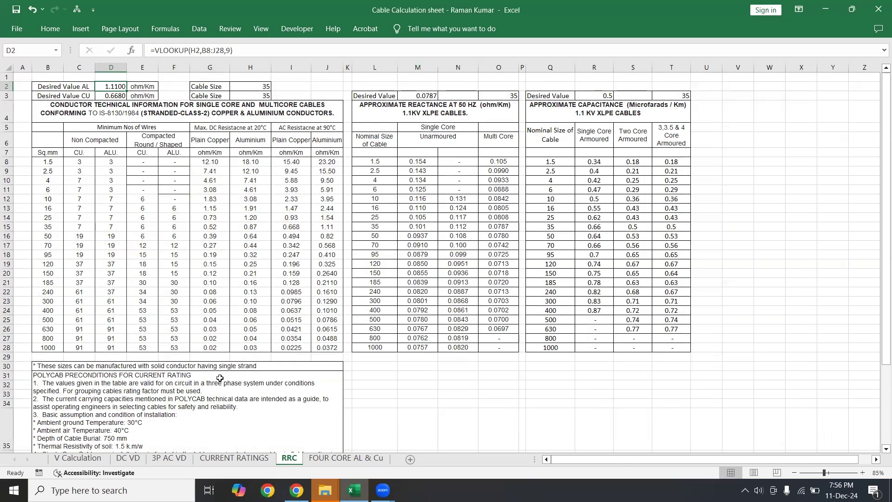
left_click(177, 460)
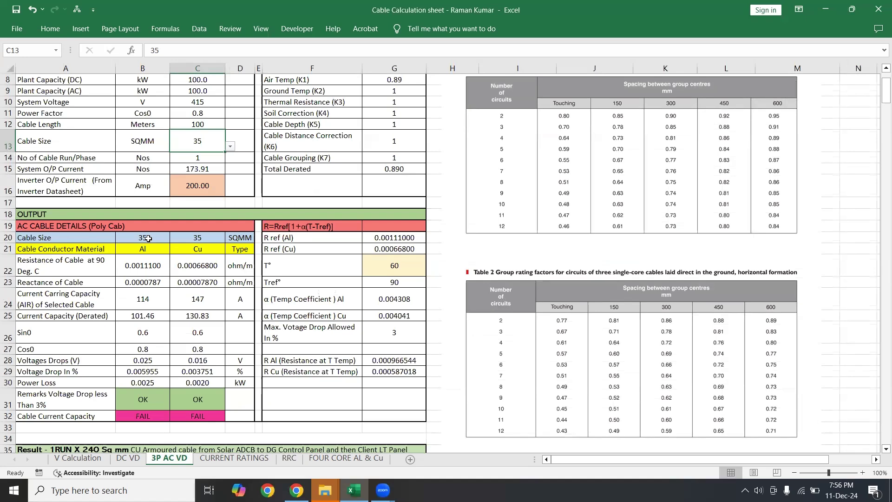
Trace the Al and Cu current carrying capacities in B24 and C24 to the rating tables on the FOUR CORE AL & Cu sheet
left_click(143, 301)
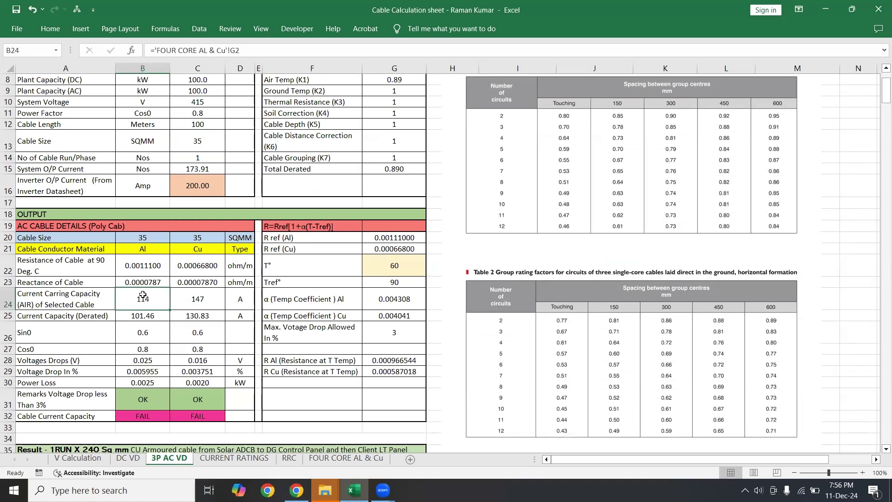
left_click(330, 462)
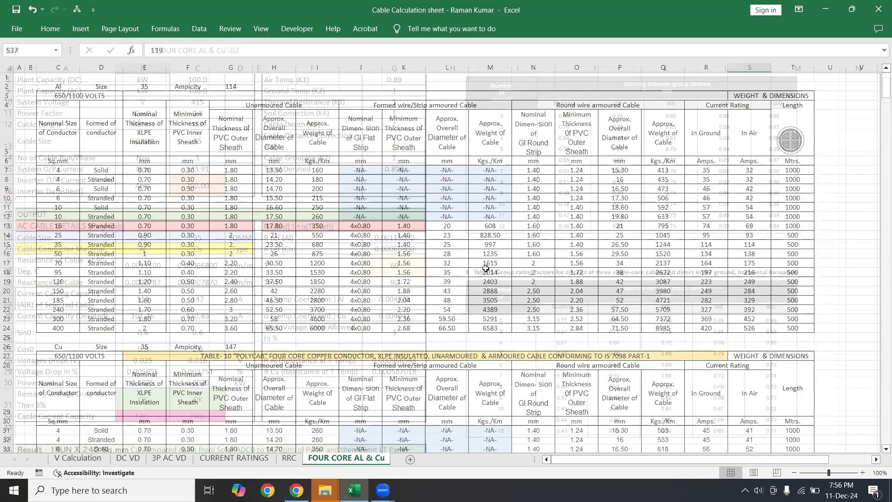
scroll(485, 269, "down", 2)
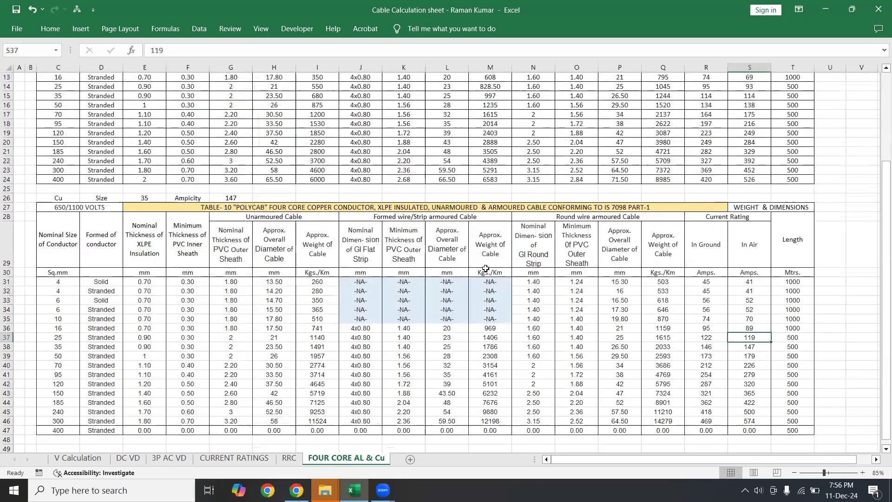
scroll(485, 268, "down", 4)
scroll(486, 268, "up", 8)
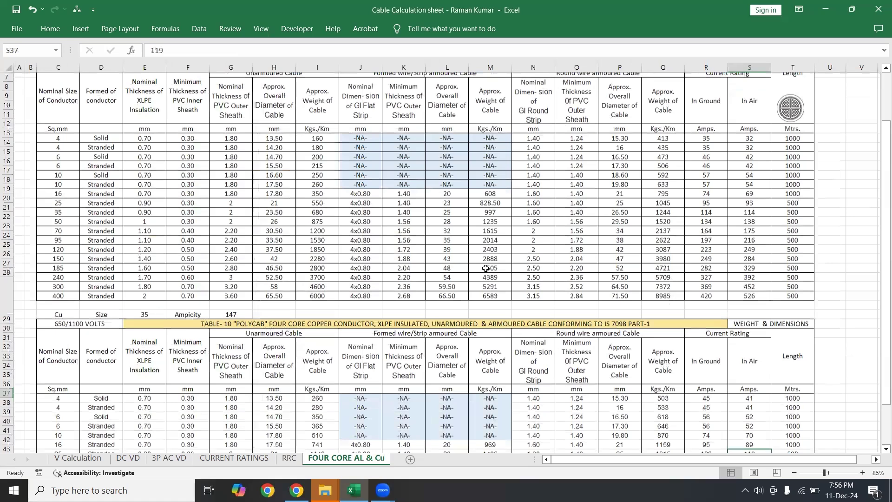
scroll(486, 268, "up", 2)
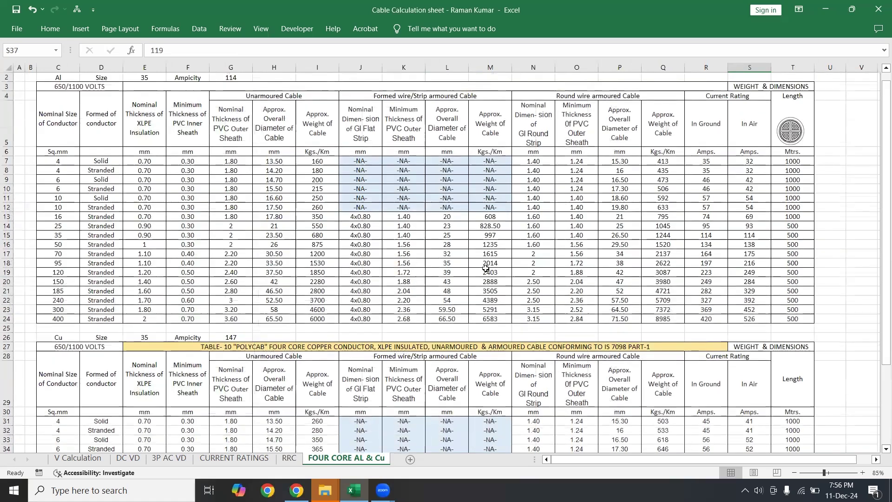
scroll(486, 269, "up", 1)
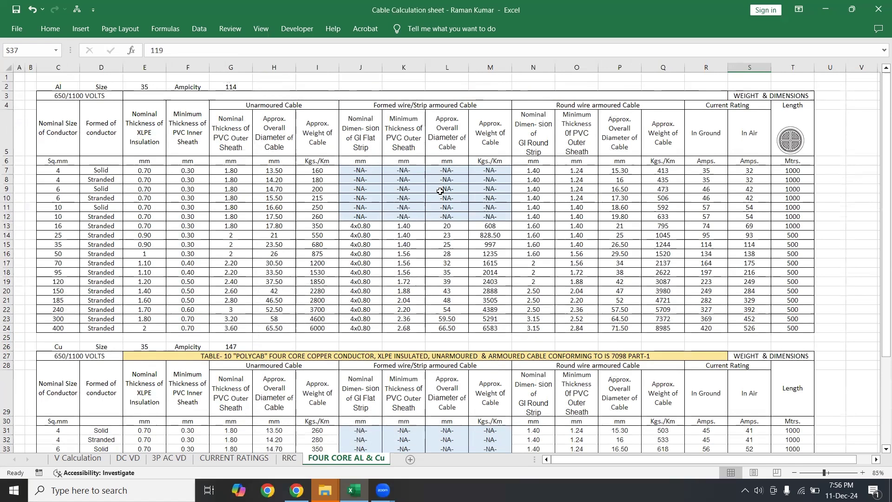
left_click(169, 458)
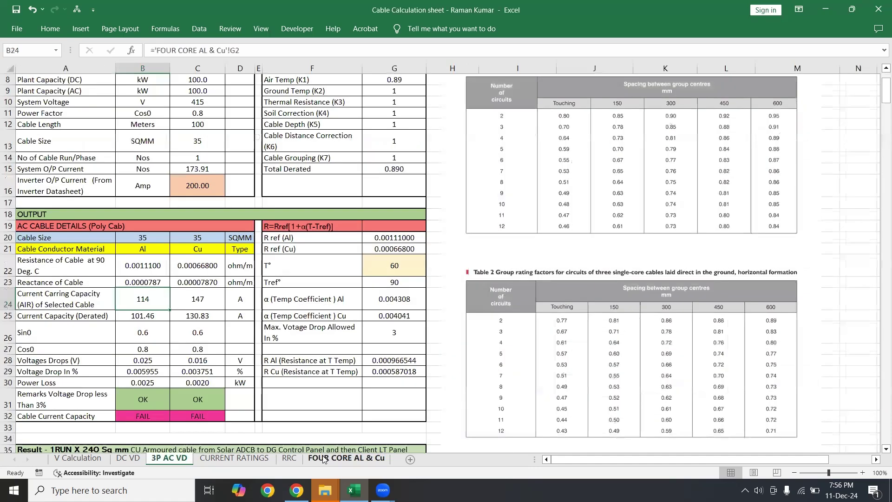
left_click(324, 459)
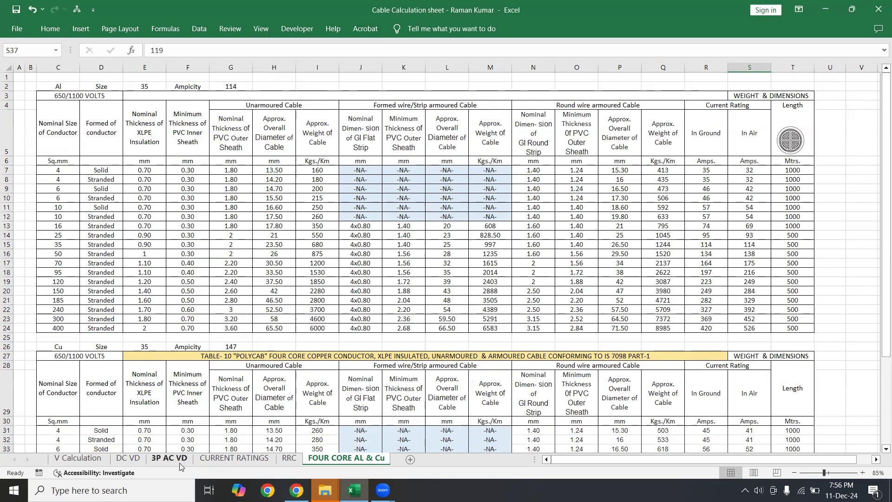
left_click(166, 460)
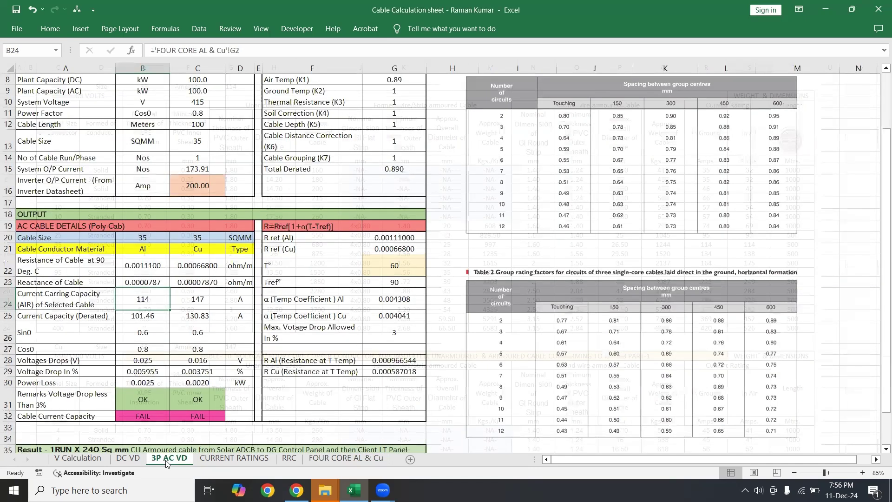
left_click(210, 299)
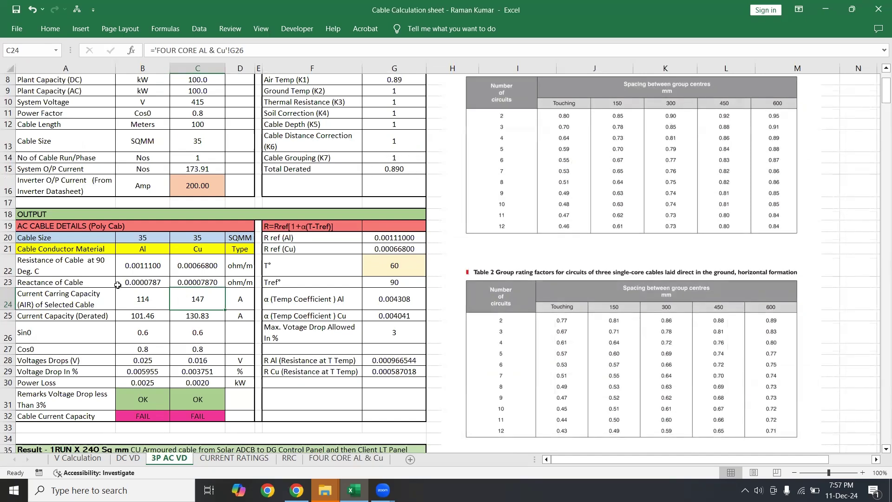
Inspect the derated current capacity formulas for Al in B25 and Cu in C25, leaving them unedited
double_click(128, 317)
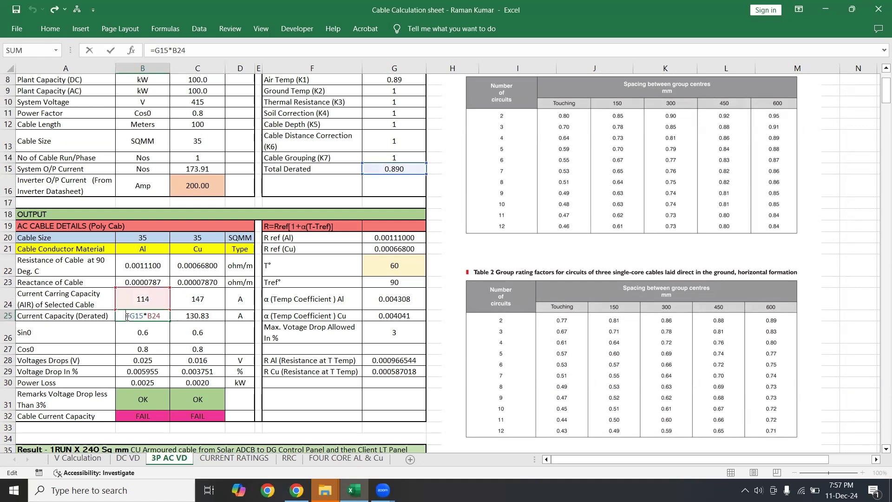
key("ctrl+Return")
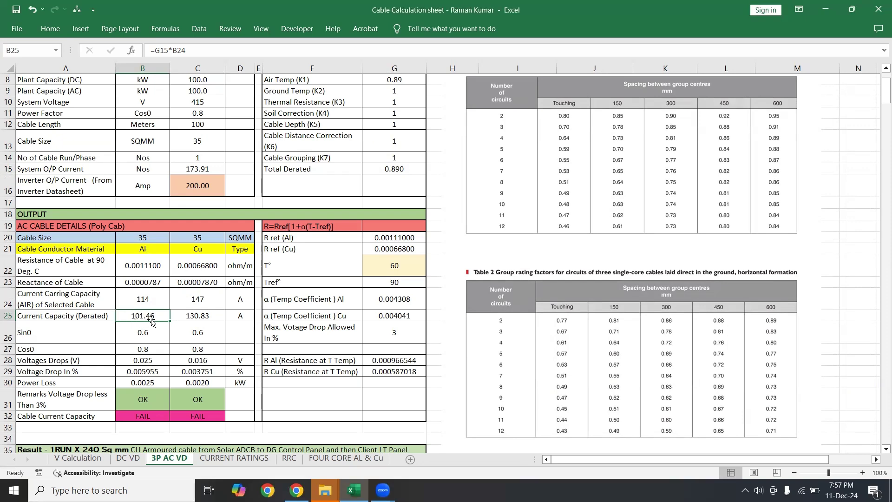
double_click(215, 314)
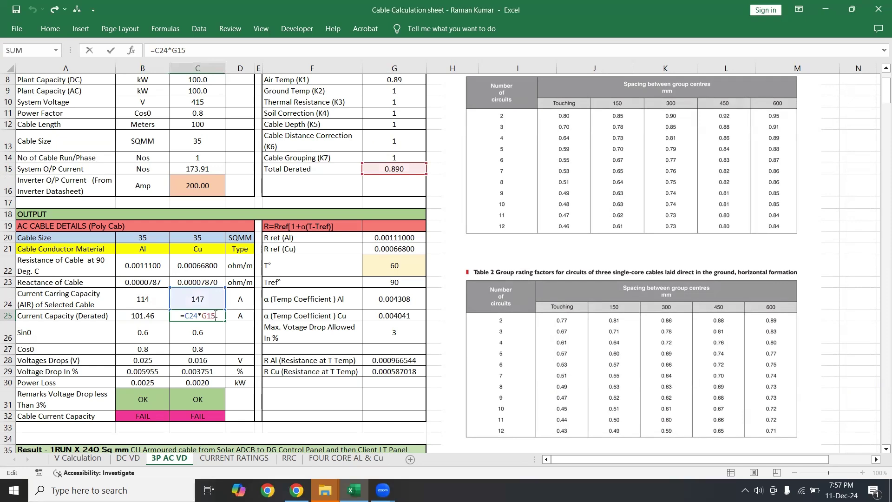
key("Escape")
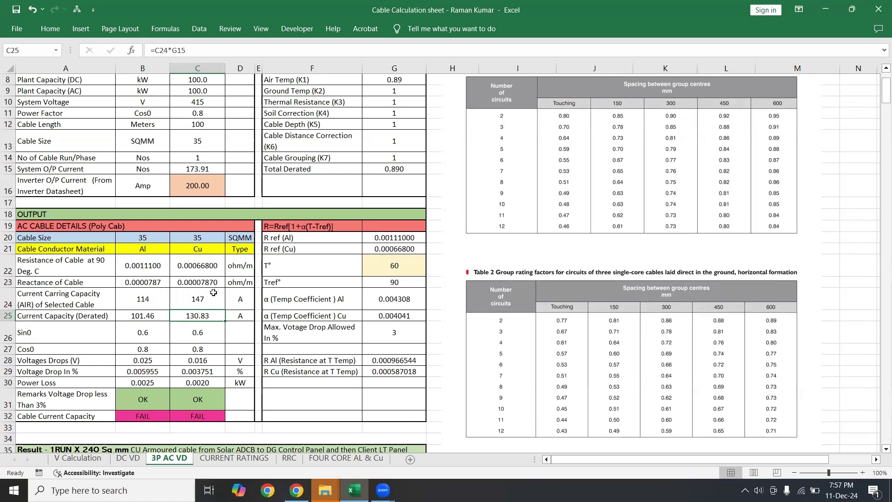
Inspect the Voltage Drop In % formulas for Al in B29 and Cu in C29, leaving them unedited
double_click(120, 372)
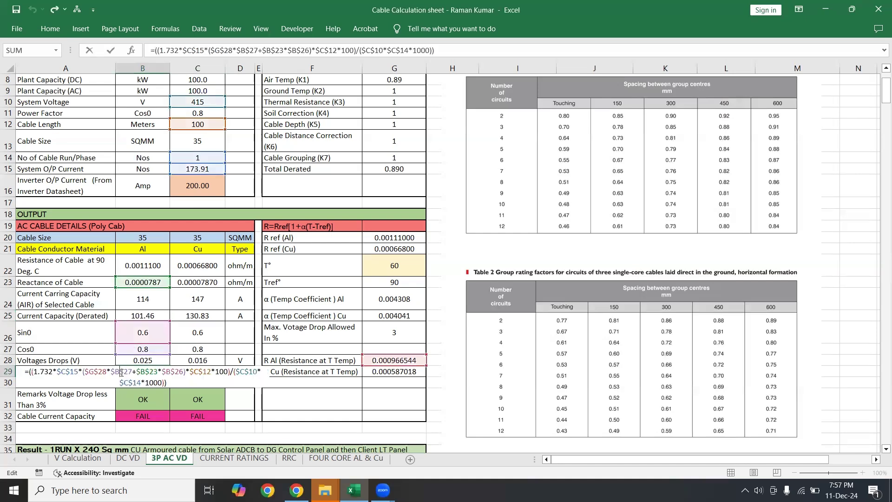
key("Escape")
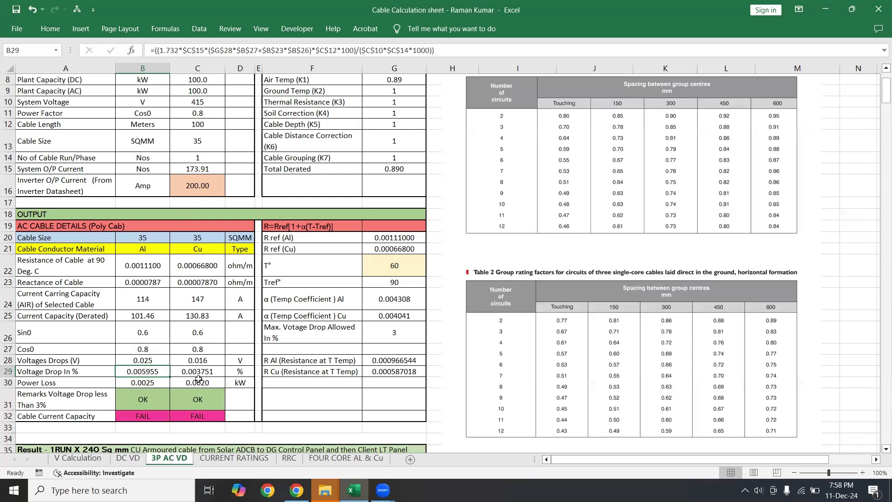
double_click(125, 372)
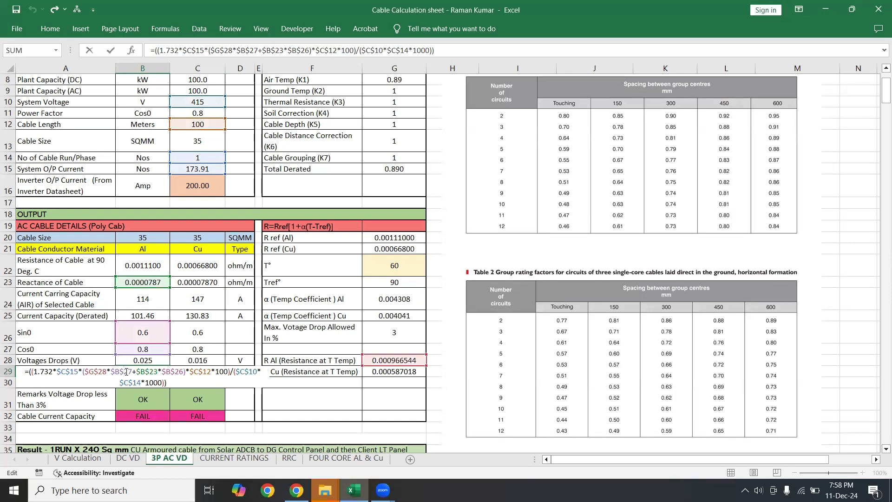
key("Escape")
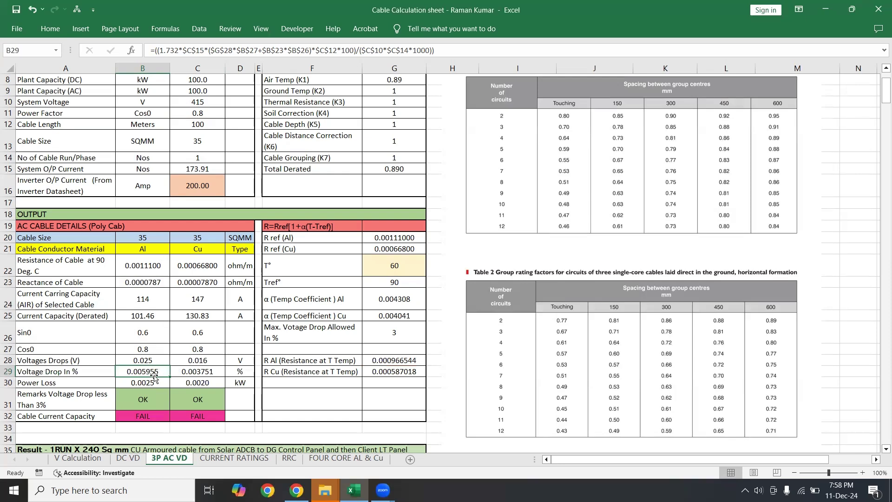
left_click(191, 373)
double_click(191, 373)
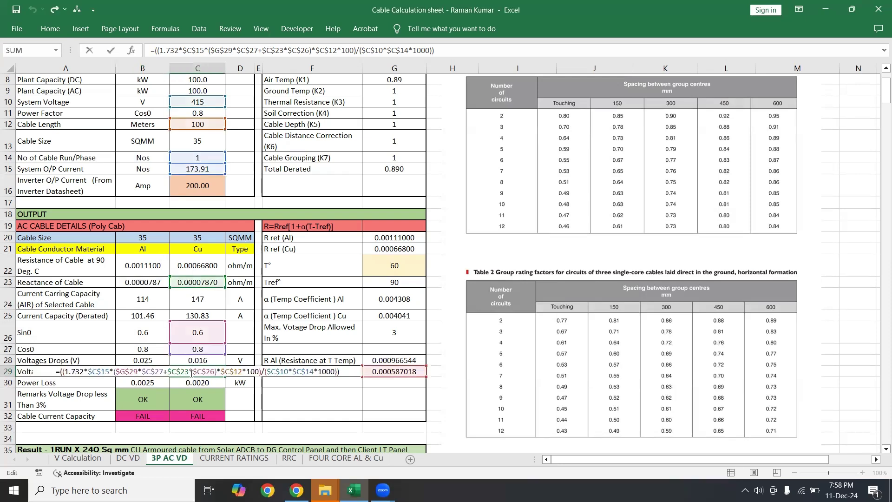
key("Escape")
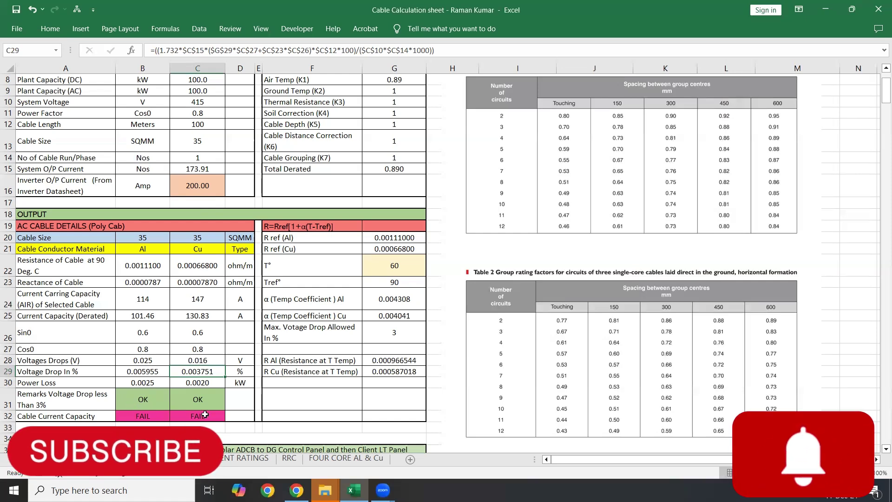
Try a Cable Size of 50 SQMM and then 70 SQMM in C13
scroll(205, 414, "up", 2)
left_click(211, 192)
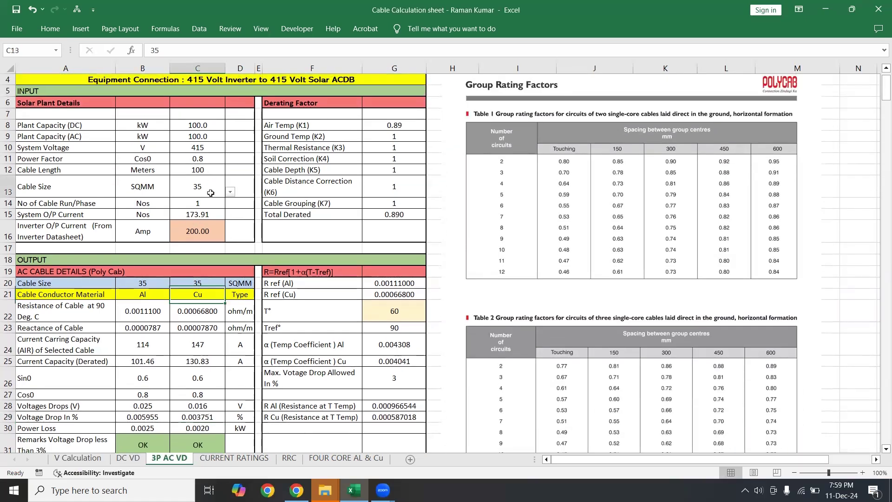
scroll(218, 186, "down", 1)
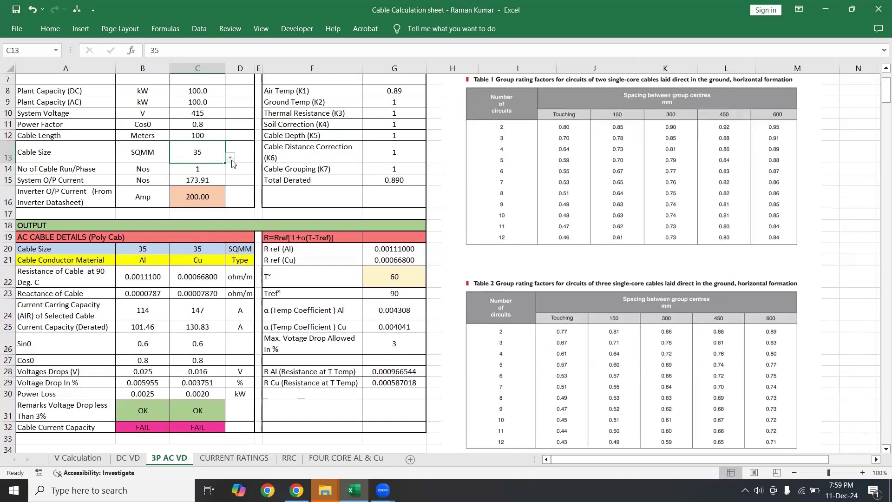
left_click(231, 158)
left_click(201, 172)
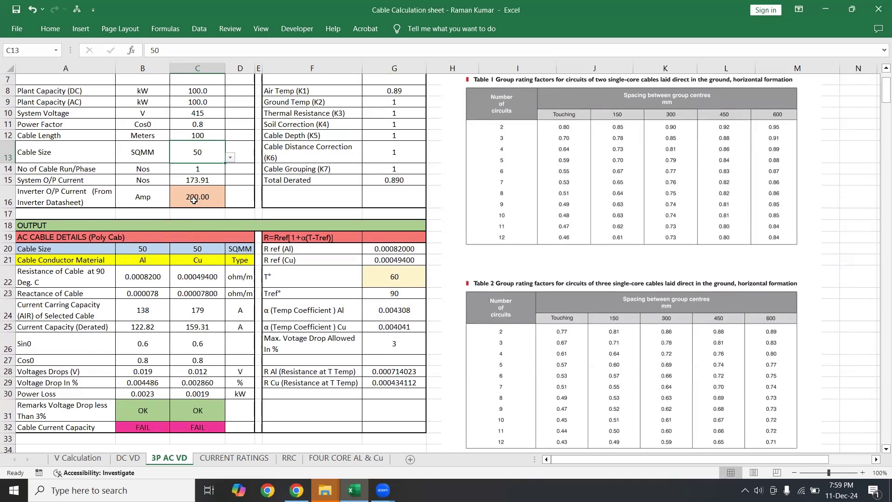
left_click(231, 158)
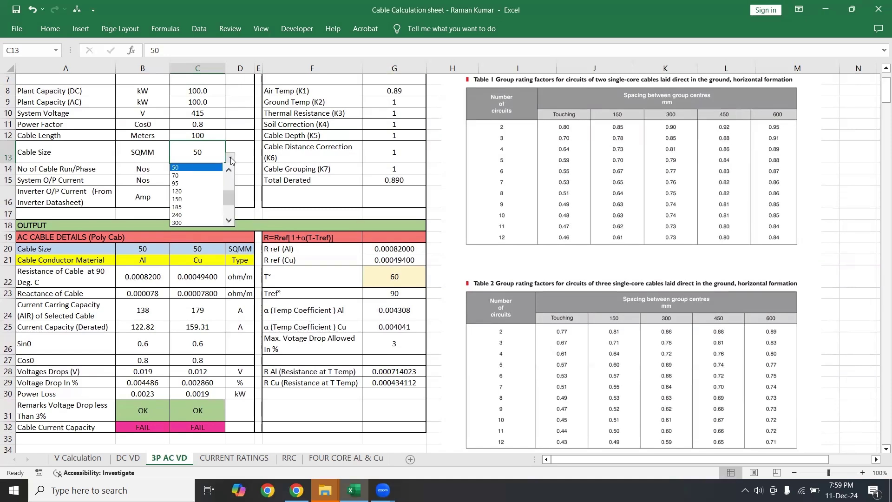
left_click(211, 179)
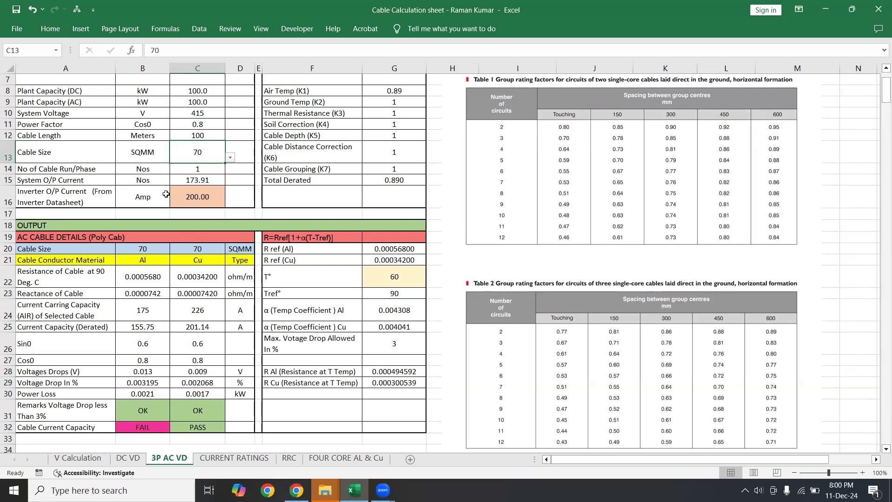
Try a Cable Size of 95 SQMM and then 120 SQMM in C13
left_click(230, 158)
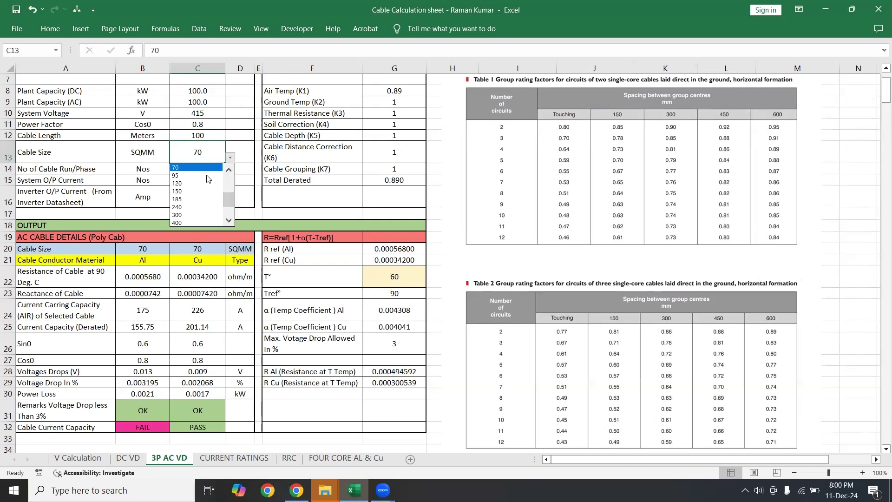
left_click(186, 176)
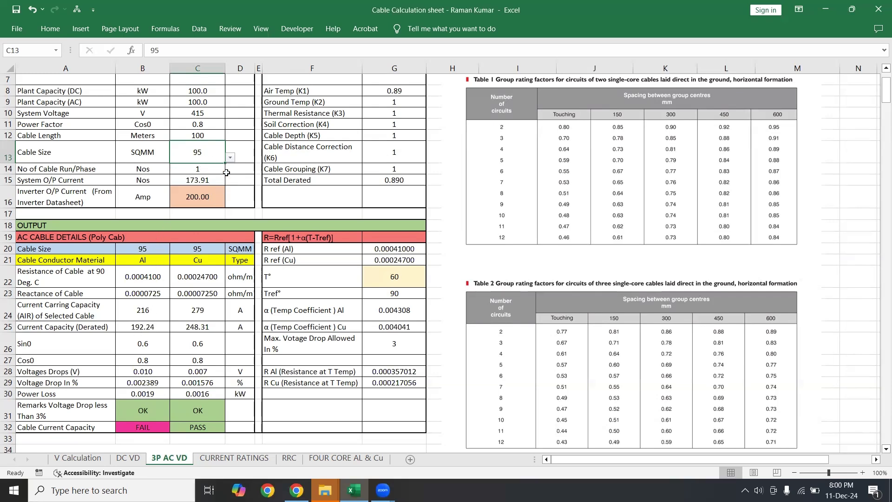
left_click(230, 157)
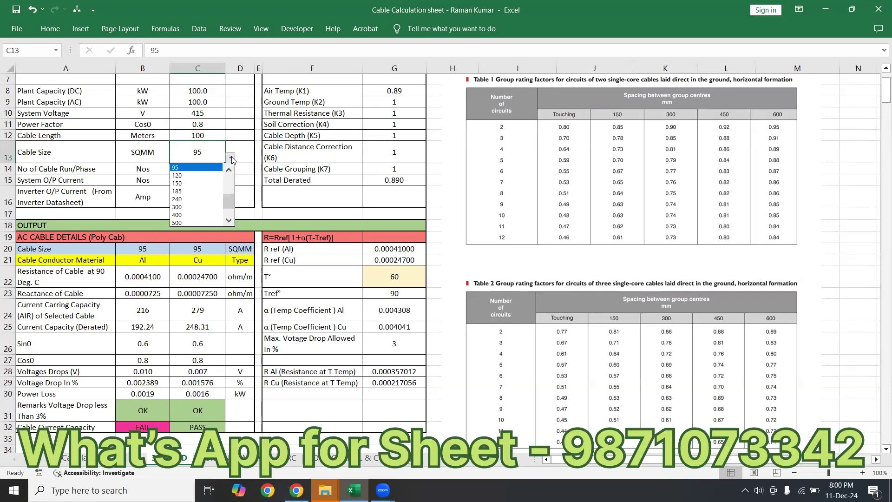
left_click(207, 175)
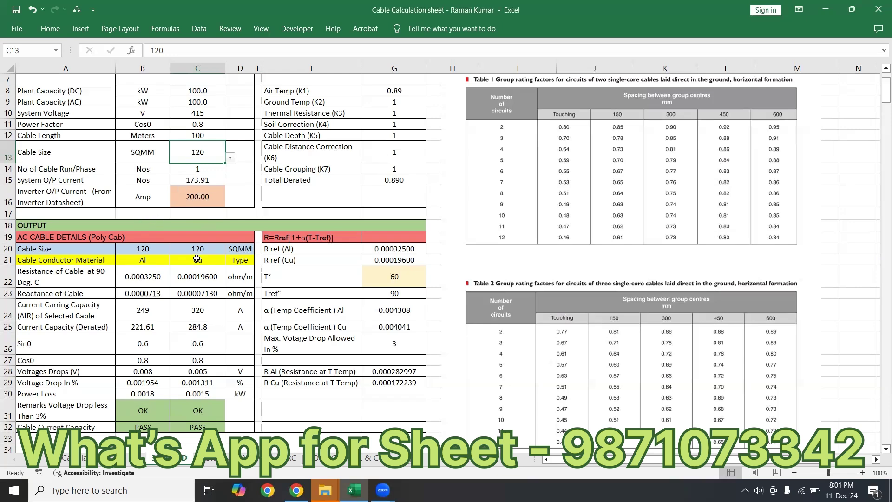
Set Plant Capacity (AC) in C9 and Plant Capacity (DC) in C8 to 200 kW each
scroll(199, 160, "up", 1)
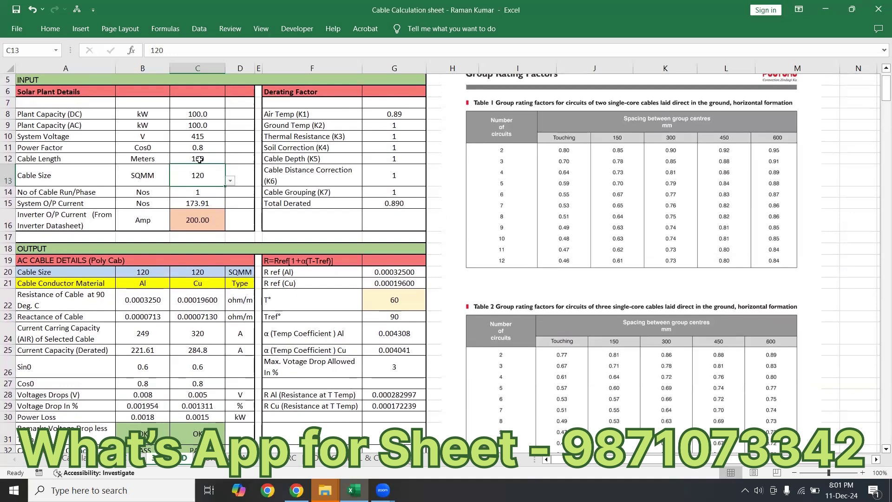
scroll(197, 148, "down", 1)
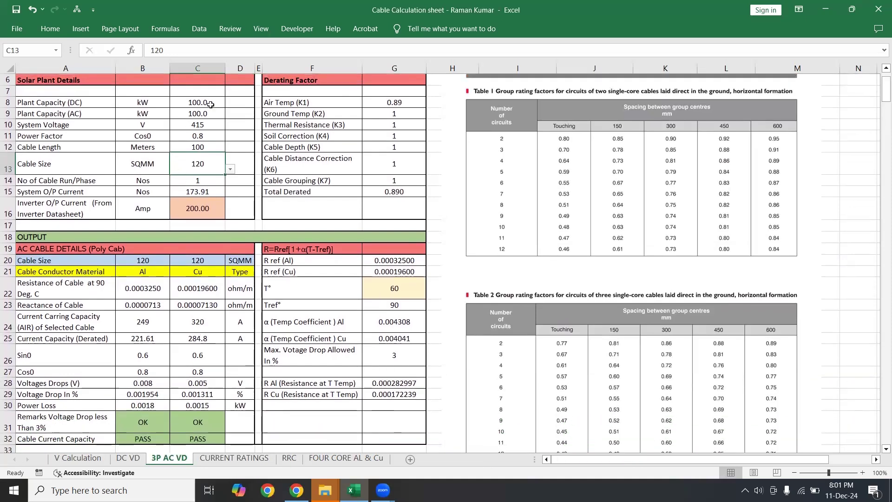
left_click(210, 112)
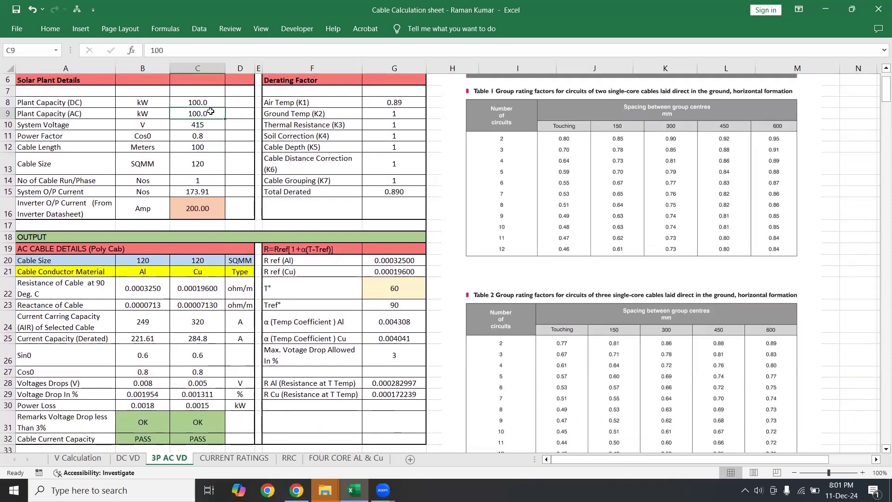
type("200")
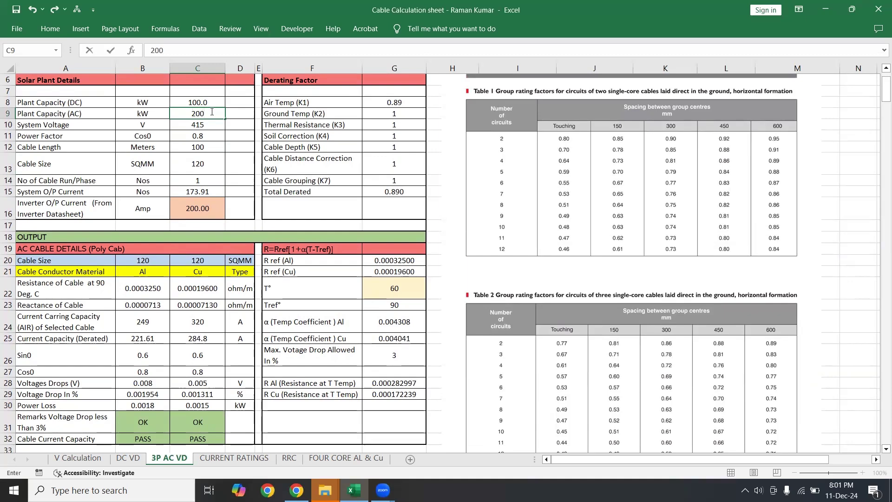
left_click(233, 155)
left_click(203, 102)
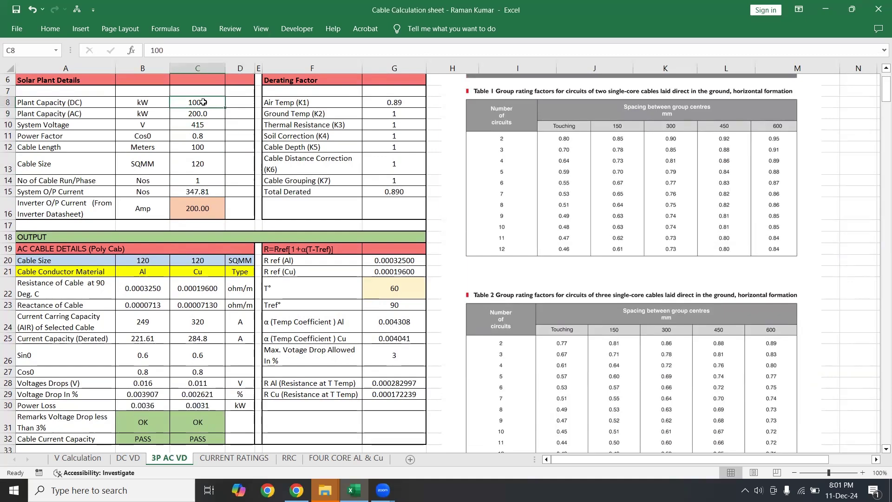
type("2")
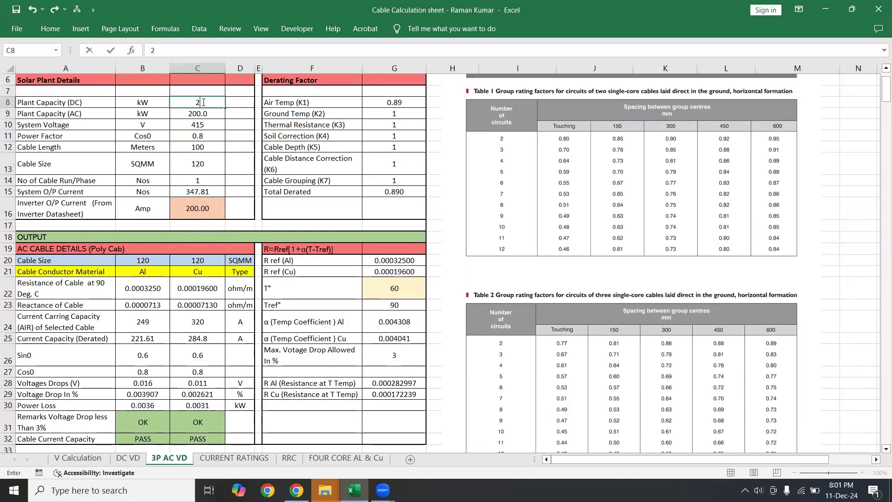
type("00")
left_click(217, 181)
Set the Inverter O/P Current (From Inverter Datasheet) in C16 to 390 A
left_click(203, 208)
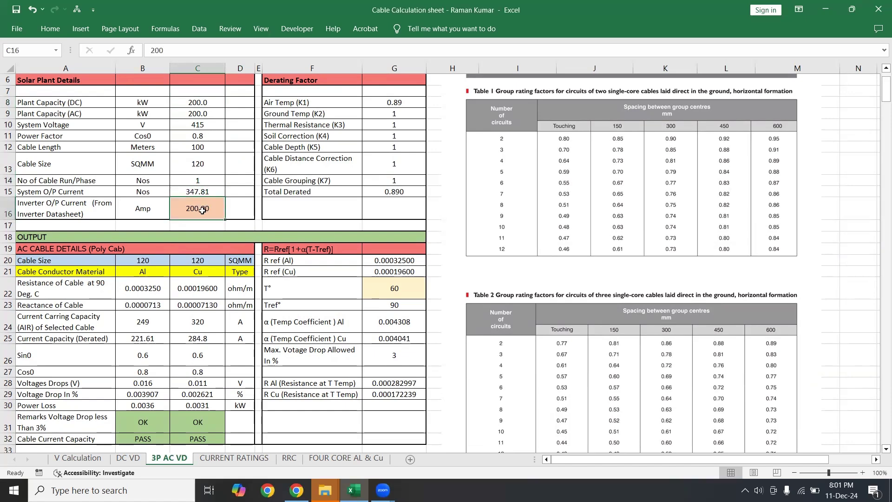
type("390")
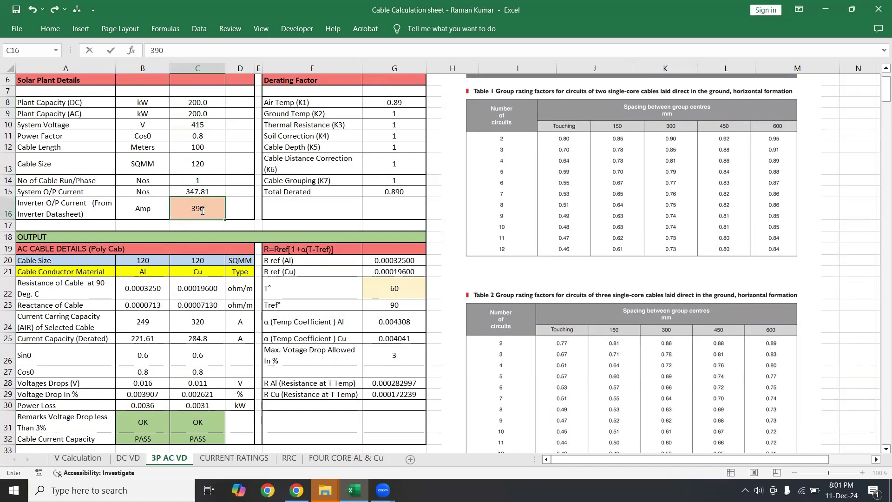
left_click(254, 218)
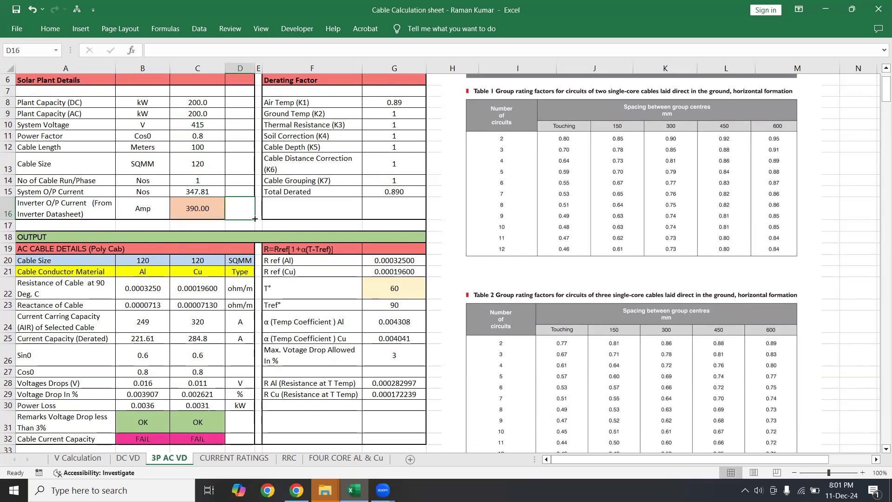
Try 2 for the No of Cable Run/Phase in C14
scroll(156, 351, "down", 1)
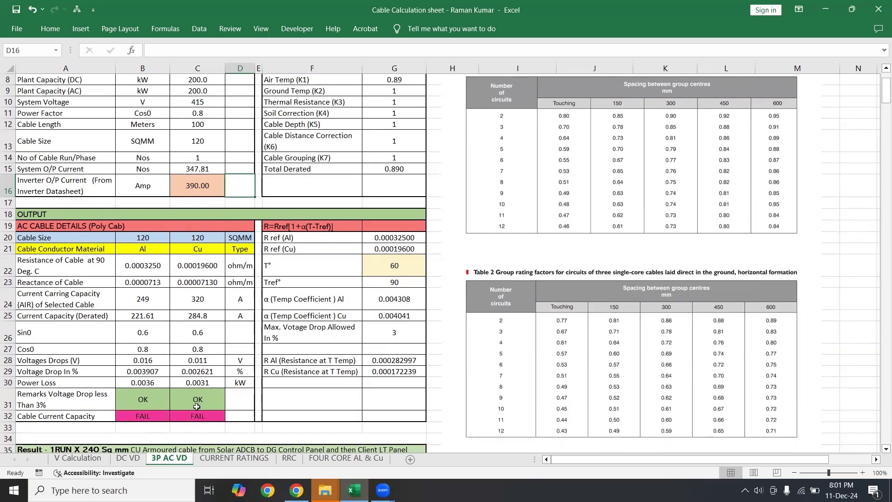
left_click(208, 157)
type("2")
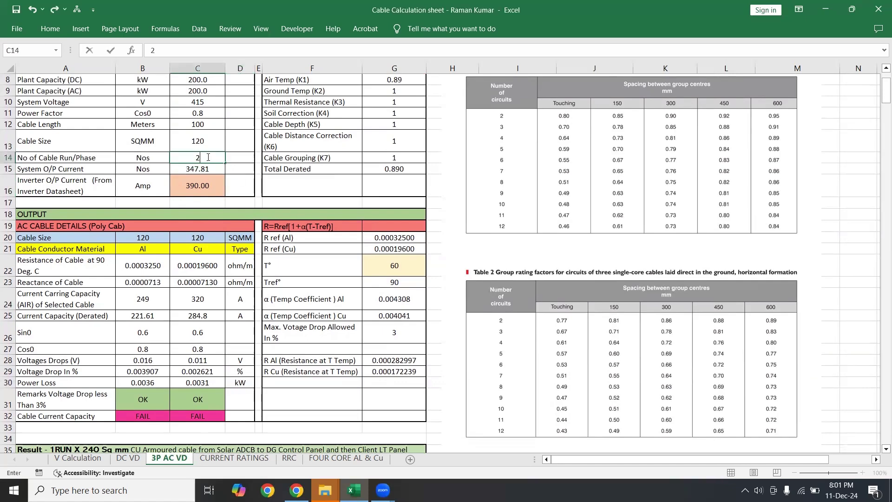
left_click(258, 328)
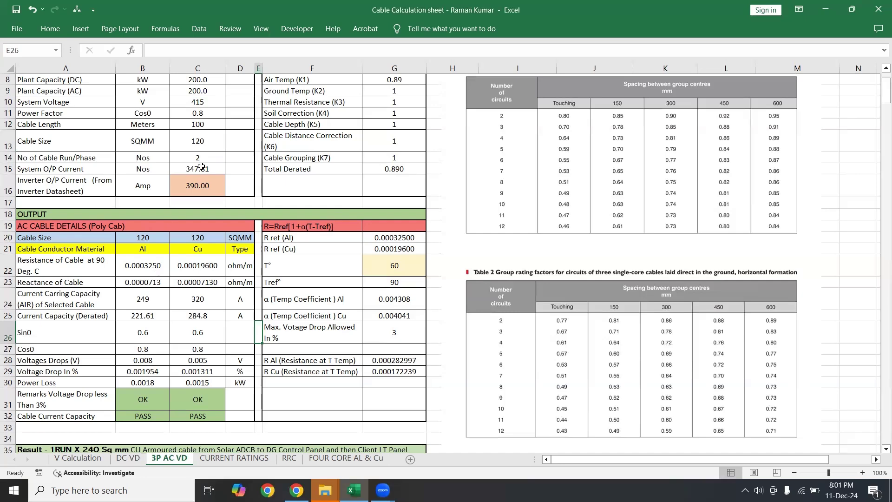
Try reducing the Cable Size in C13 to 70 SQMM for the two-run arrangement
left_click(207, 138)
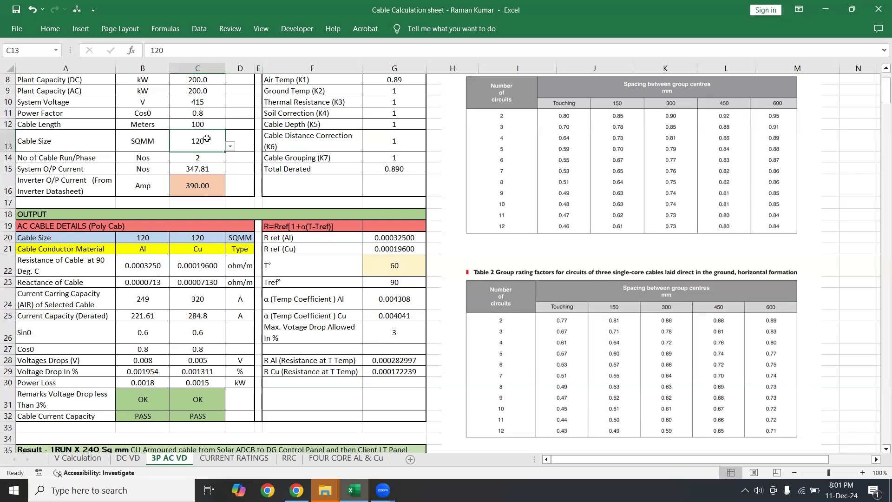
left_click(230, 148)
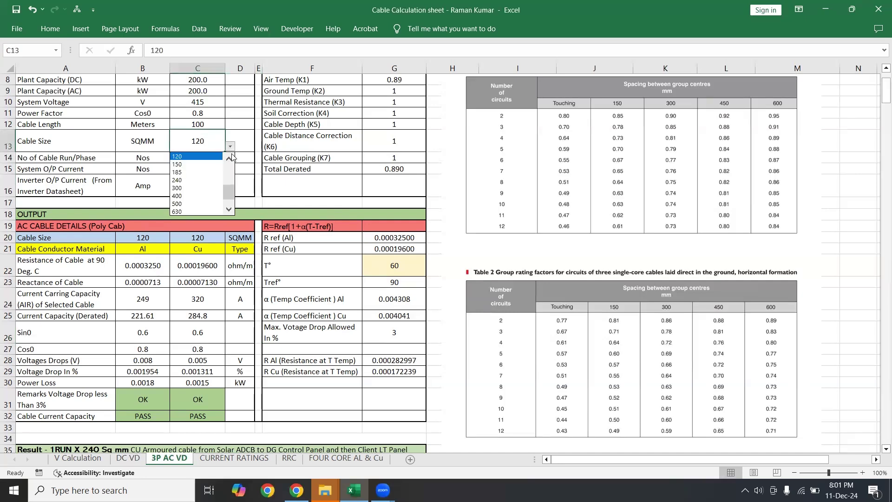
left_click(228, 158)
left_click(229, 158)
left_click(208, 156)
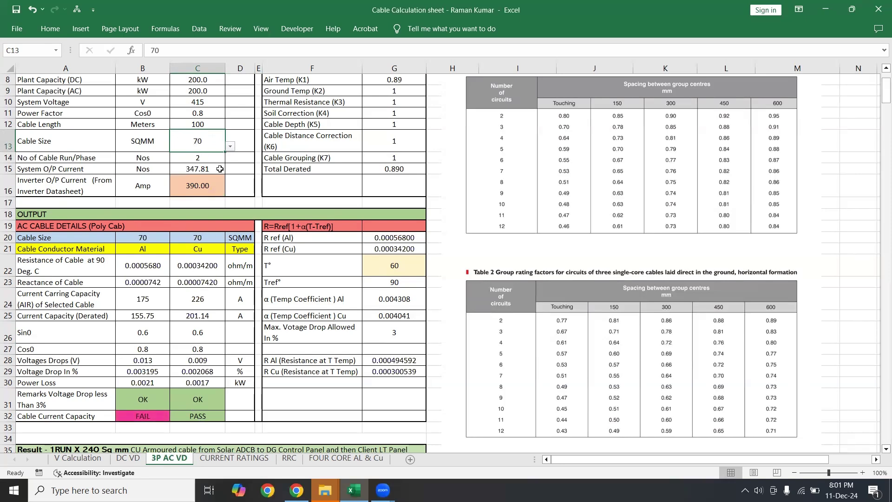
Set the No of Cable Run/Phase in C14 back to 1
left_click(195, 159)
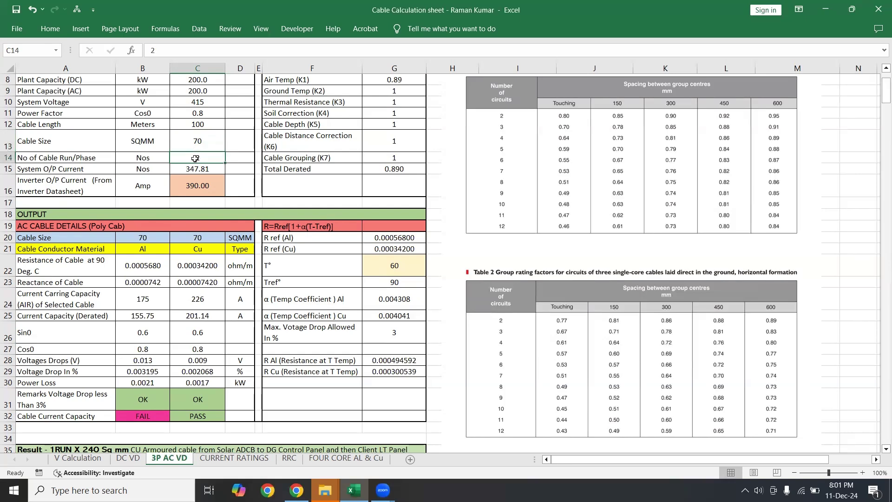
type("1")
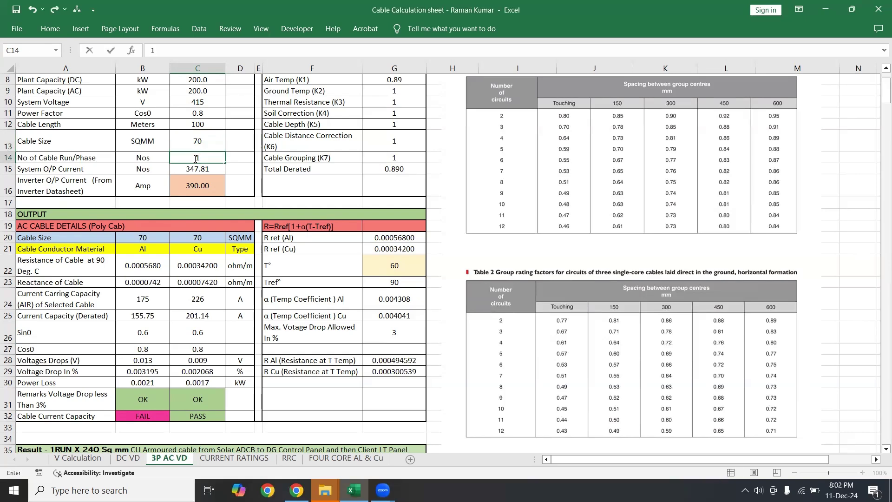
left_click(240, 251)
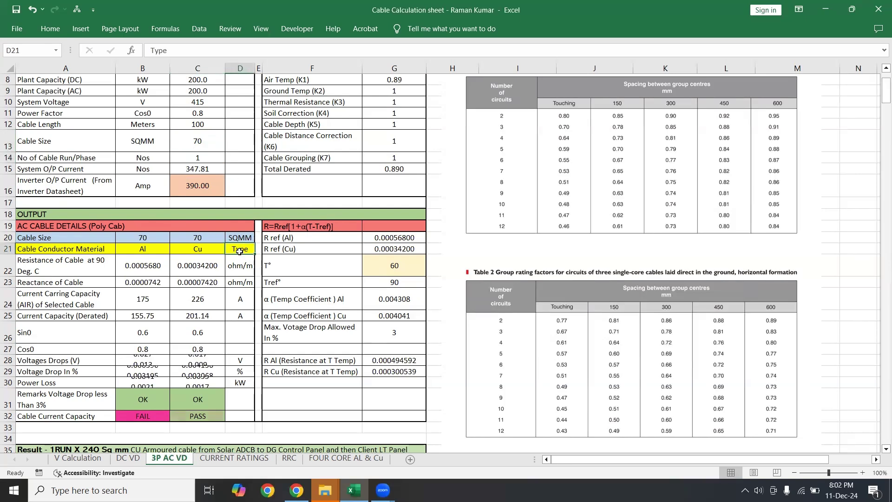
Try Cable Sizes of 95, 120 and 150 SQMM in turn in C13 for the single run
left_click(210, 138)
left_click(230, 147)
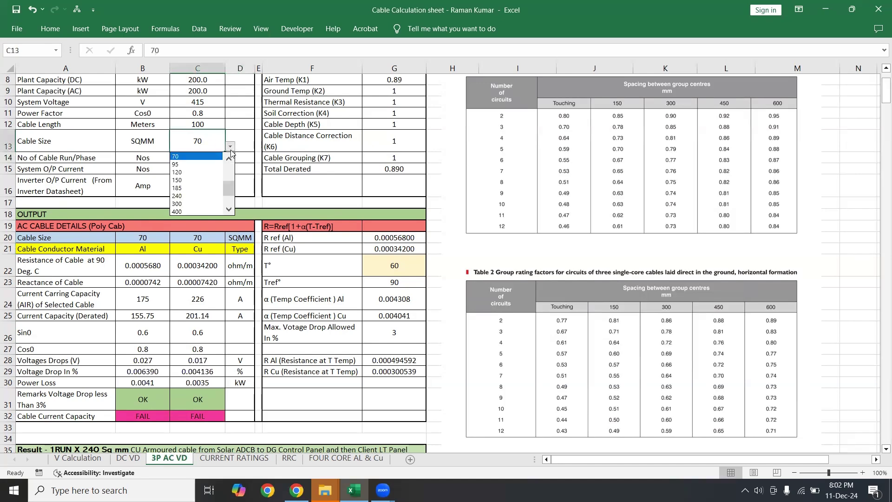
left_click(203, 164)
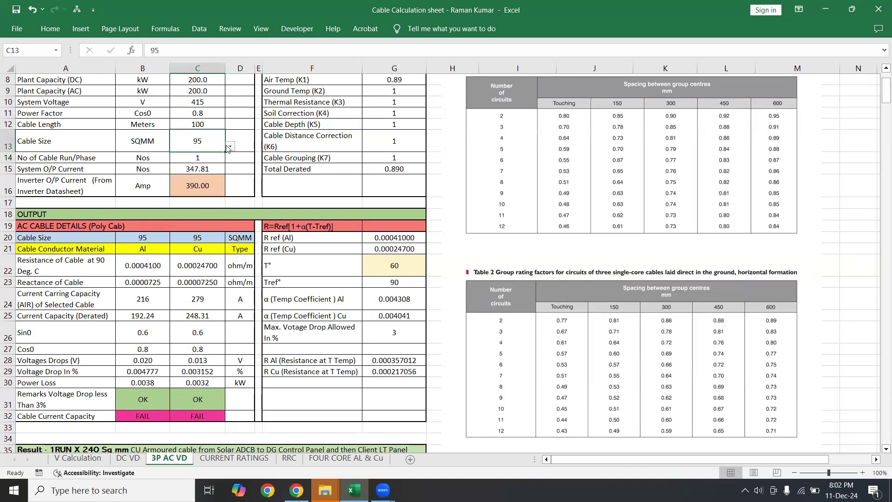
left_click(229, 147)
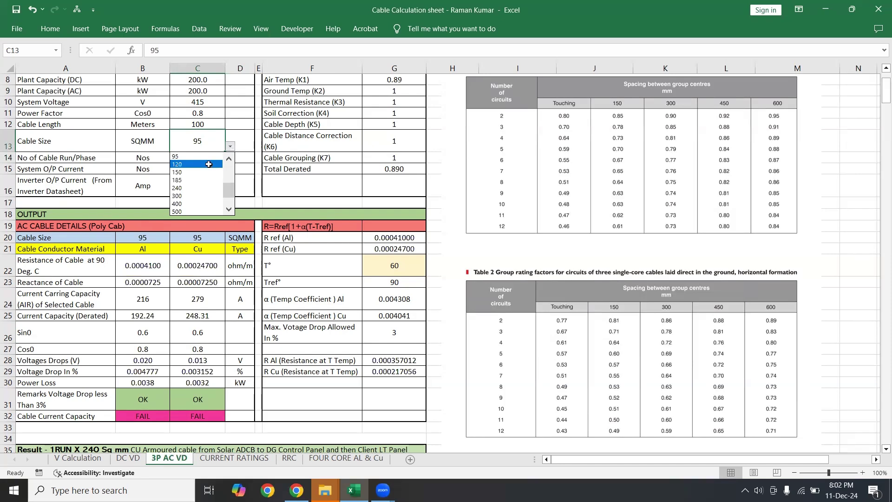
left_click(209, 164)
left_click(230, 146)
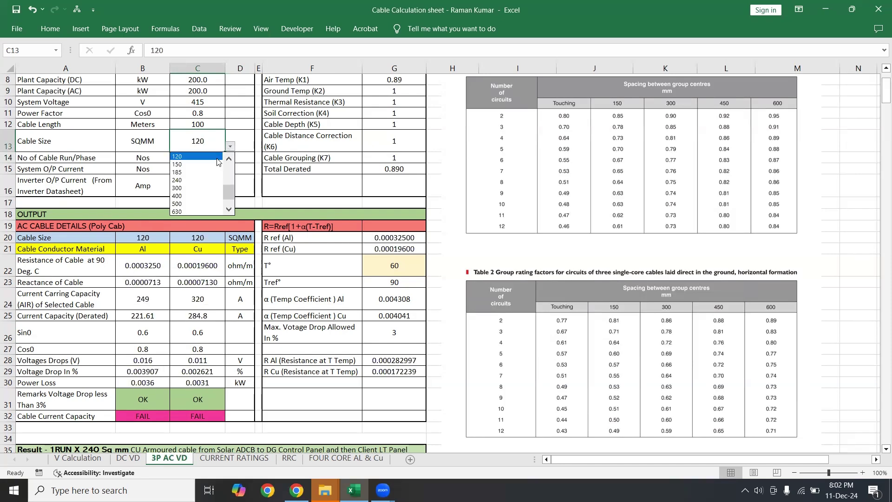
left_click(207, 162)
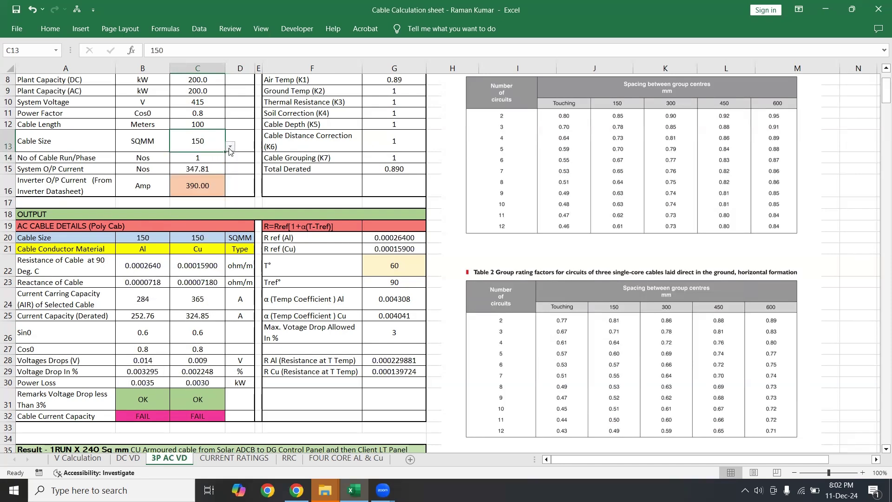
Try a Cable Size of 185 SQMM in C13, and set it to 240 SQMM
left_click(235, 143)
left_click(221, 143)
left_click(230, 146)
left_click(214, 164)
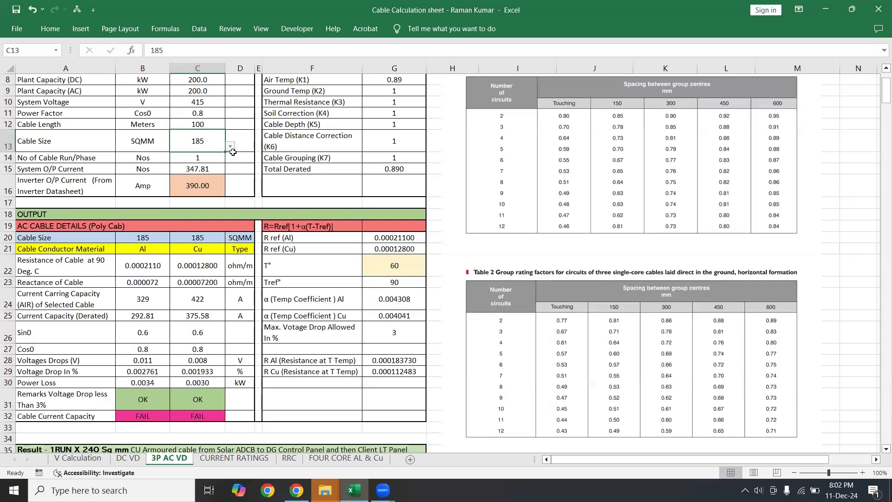
left_click(230, 147)
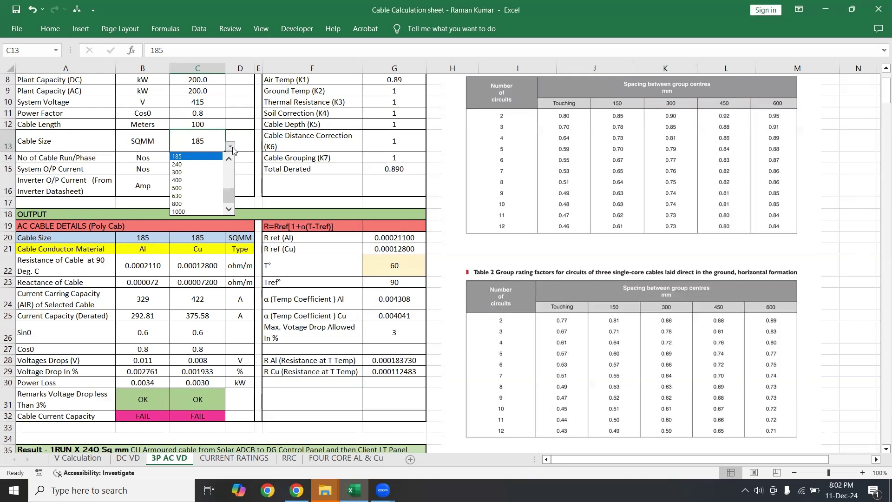
left_click(220, 165)
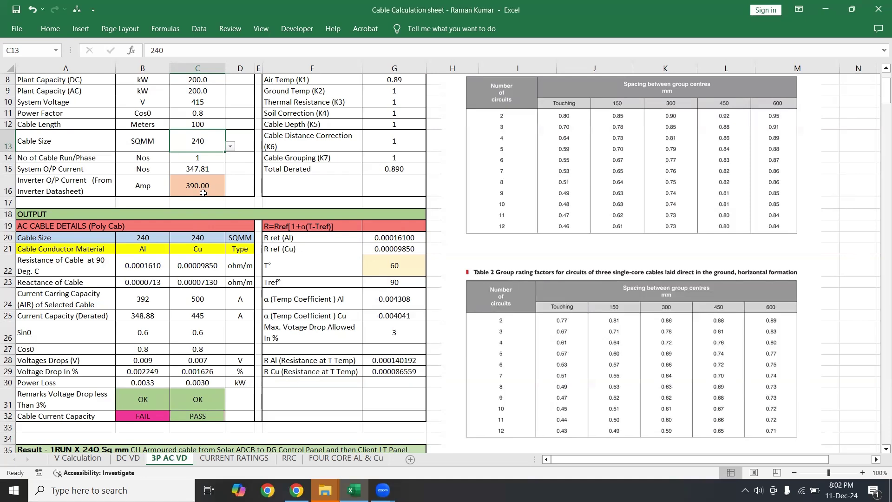
Review the plant inputs and cable check results on the 3P AC VD sheet, and open the FOUR CORE AL & Cu sheet
scroll(199, 160, "up", 3)
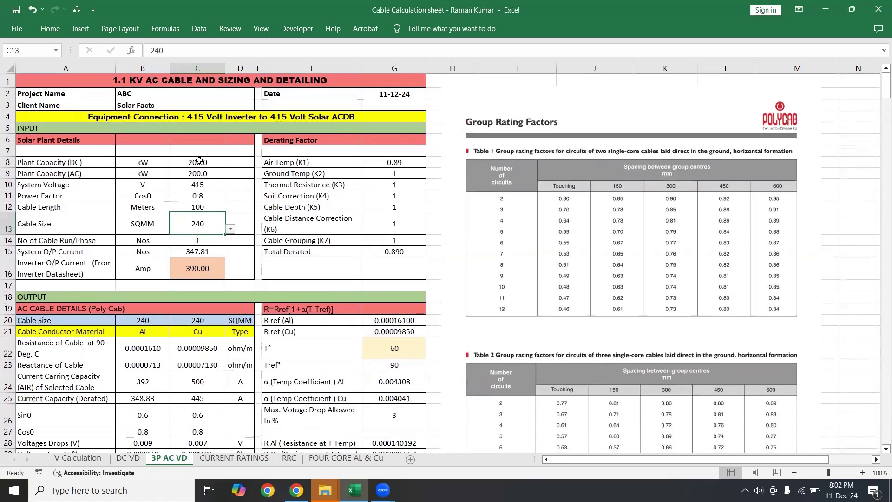
scroll(199, 160, "down", 1)
scroll(199, 160, "down", 4)
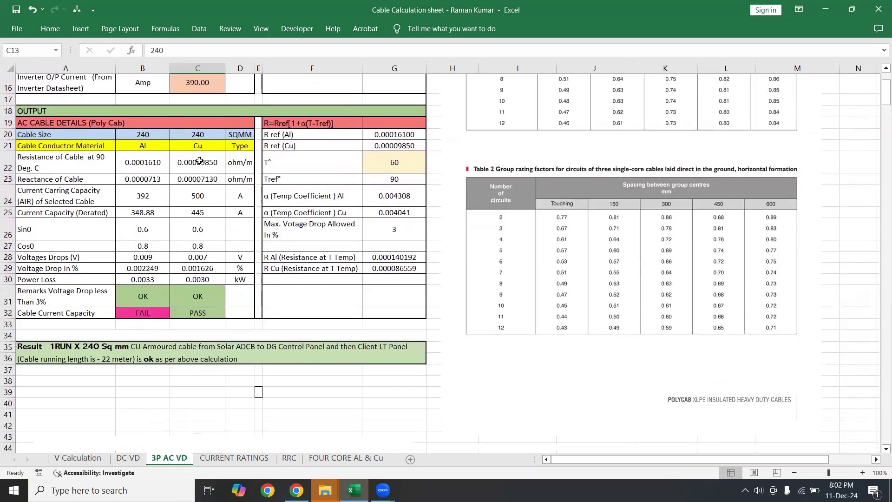
scroll(249, 315, "up", 5)
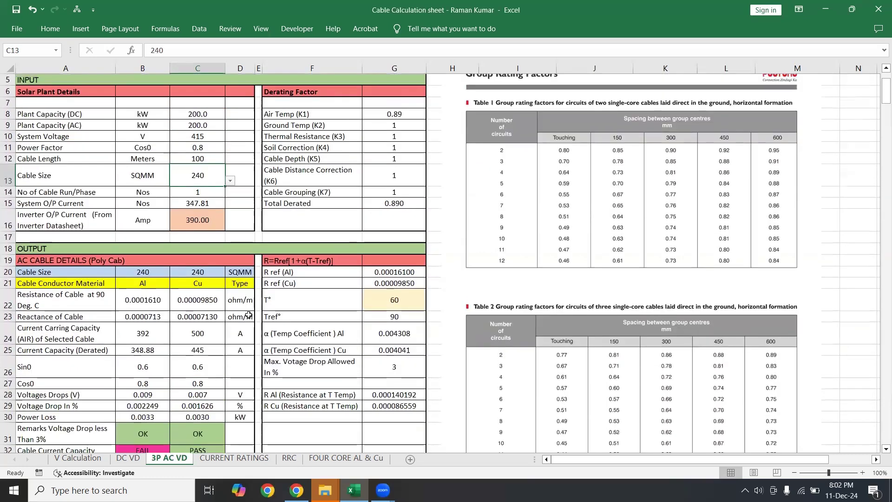
scroll(250, 315, "down", 1)
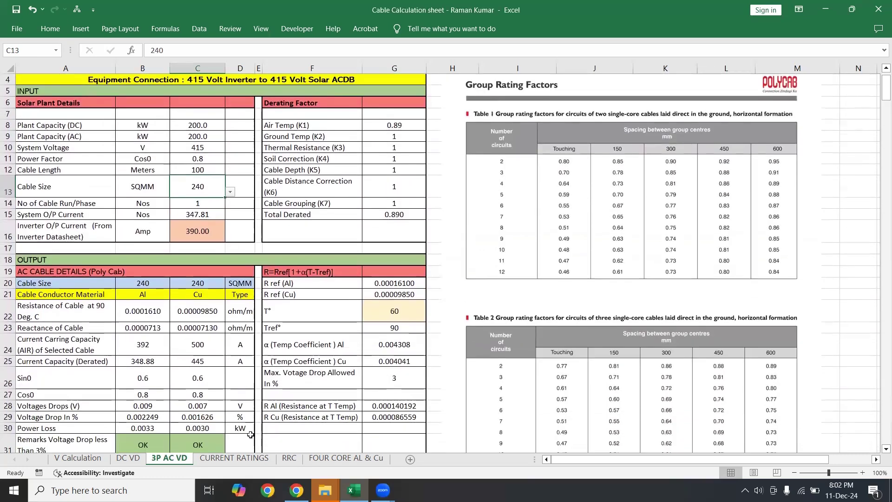
left_click(337, 458)
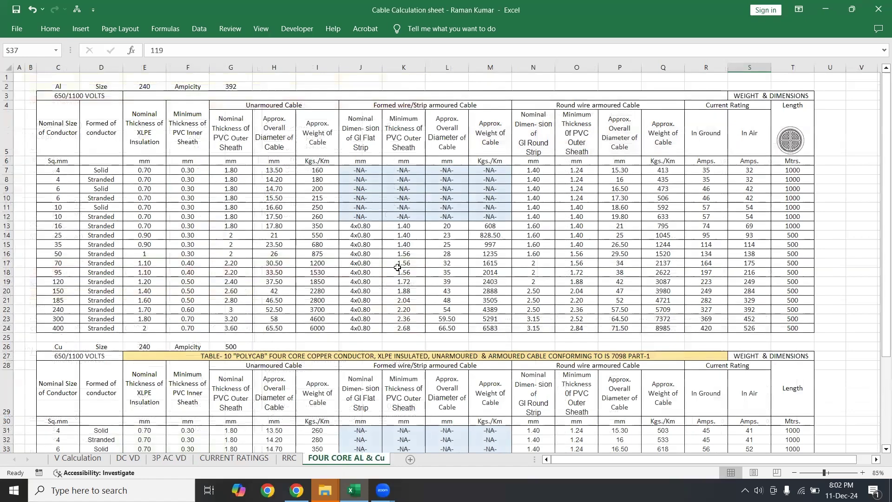
Look over the RRC and FOUR CORE AL & Cu reference sheets, and return to the 3P AC VD sheet
left_click(289, 459)
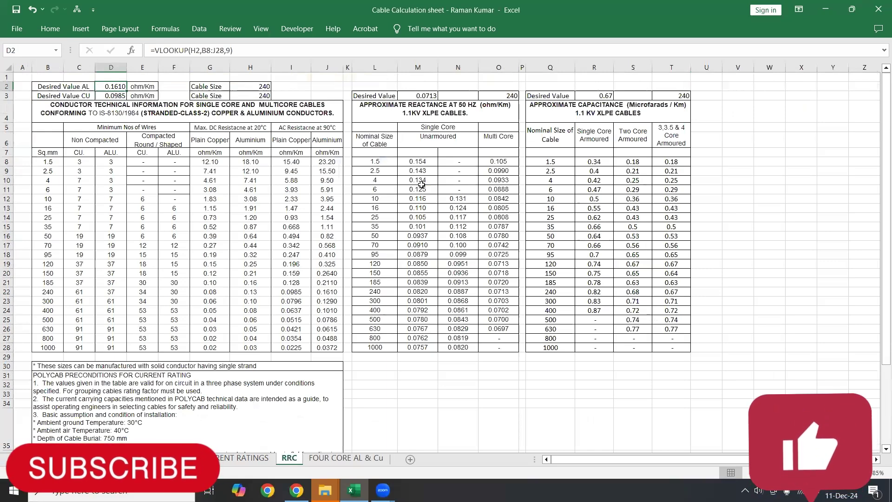
left_click(337, 459)
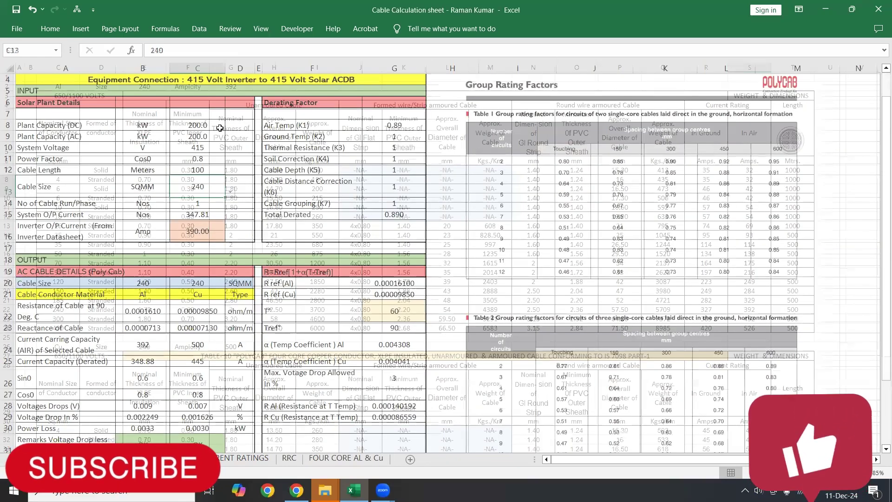
scroll(220, 128, "up", 1)
Preview the 3P AC VD sheet's printout, go through its pages up to page 9, and return to the worksheet
key("ctrl+p")
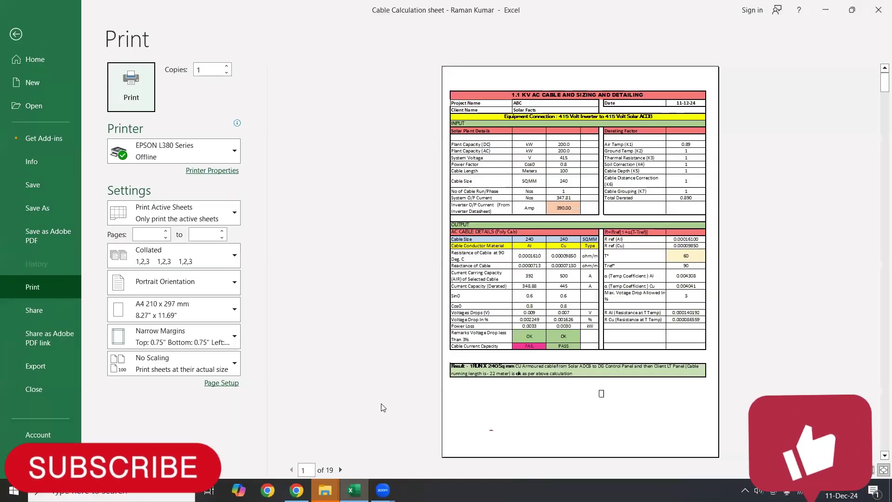
left_click(345, 469)
left_click(344, 469)
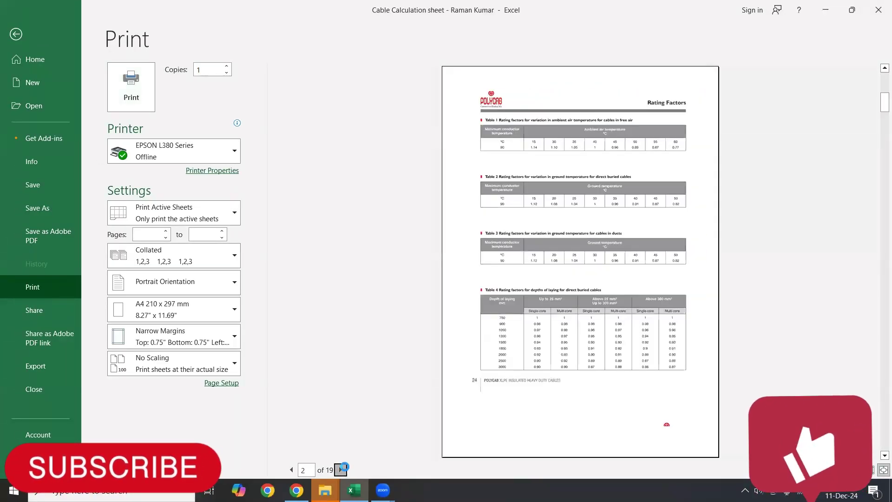
left_click(345, 469)
left_click(345, 470)
left_click(345, 470)
left_click(345, 470)
left_click(345, 470)
left_click(345, 470)
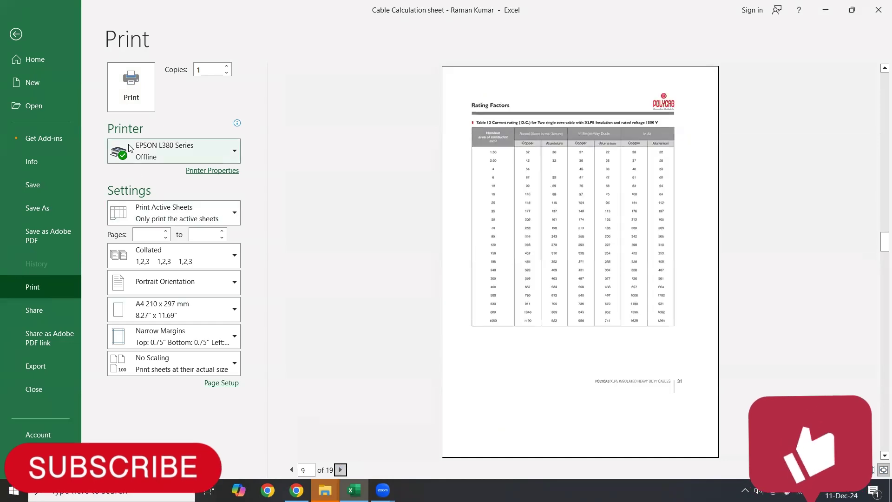
left_click(16, 35)
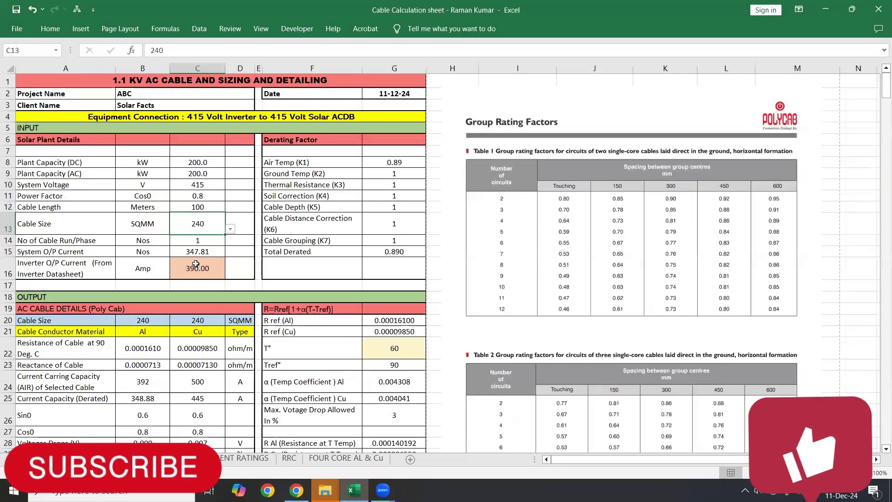
Set both the DC and AC Plant Capacity in C8 and C9 to 100 kW
scroll(196, 264, "down", 3)
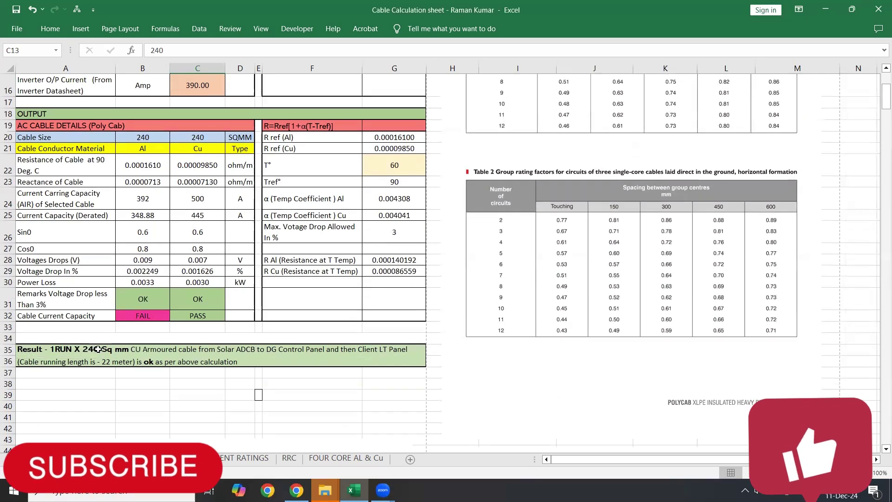
scroll(168, 271, "up", 5)
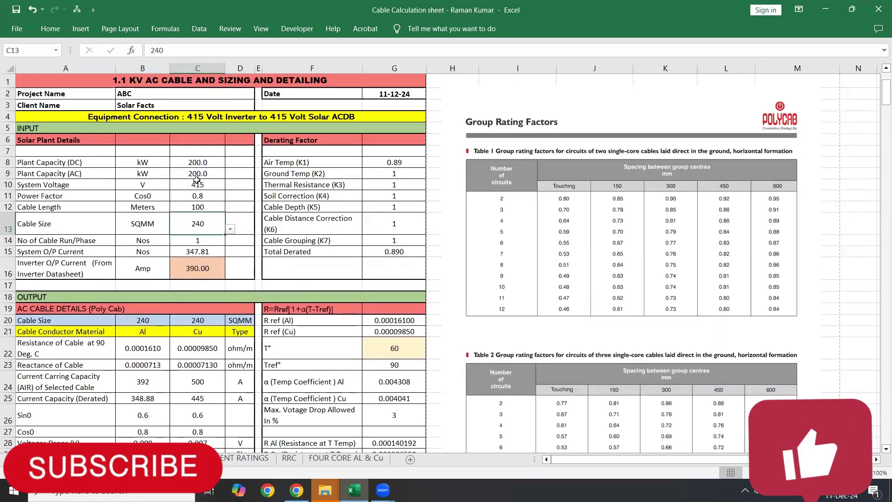
left_click(214, 161)
type("100")
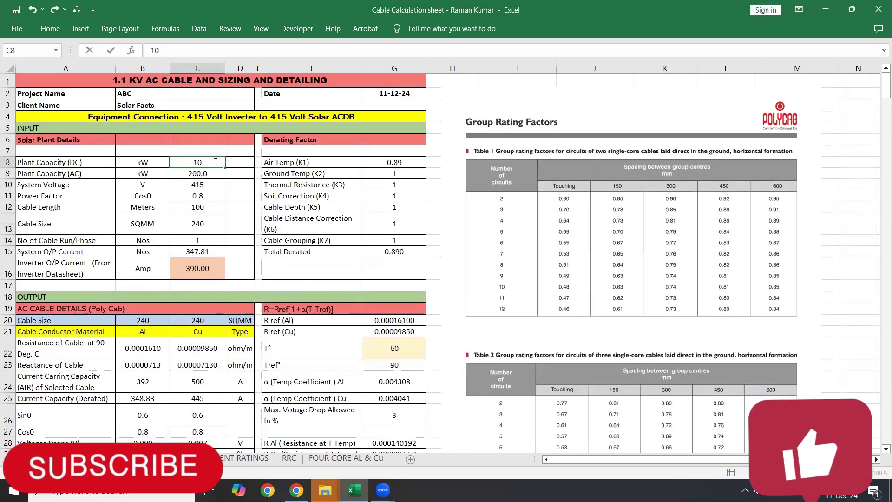
left_click(216, 173)
type("1")
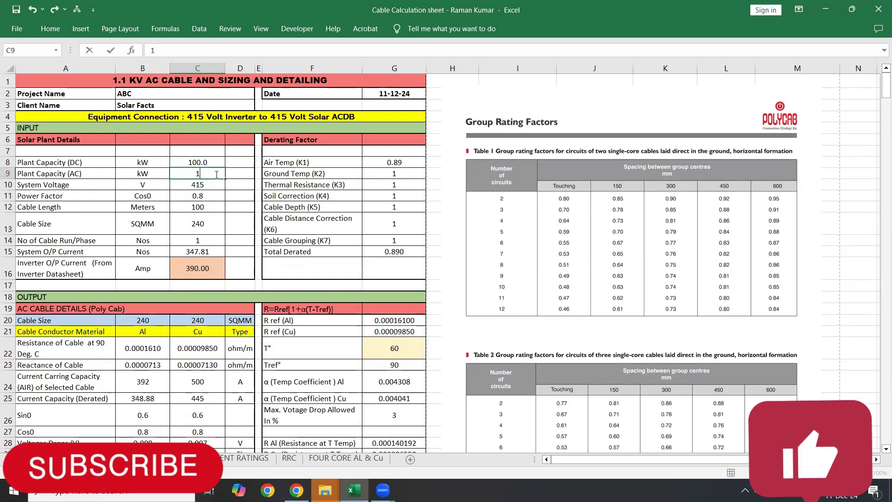
type("00")
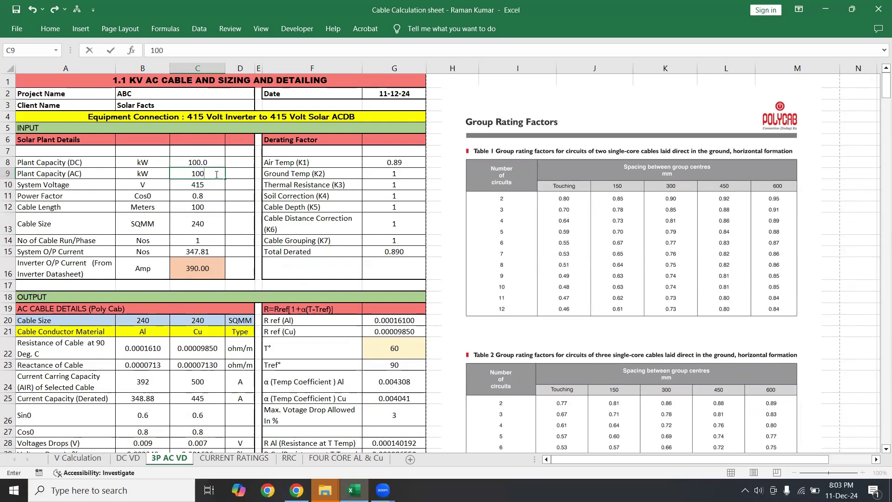
Set the Inverter O/P Current in C16 to 200 A
left_click(211, 254)
left_click(212, 264)
type("200")
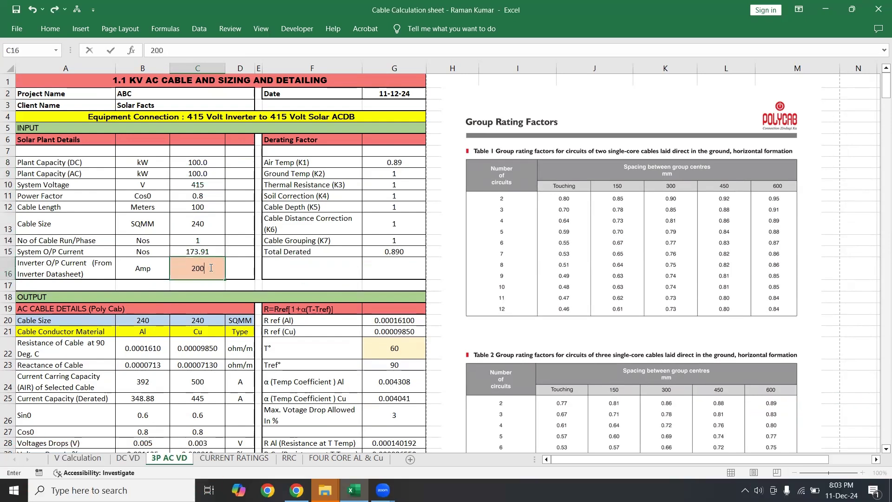
left_click(231, 334)
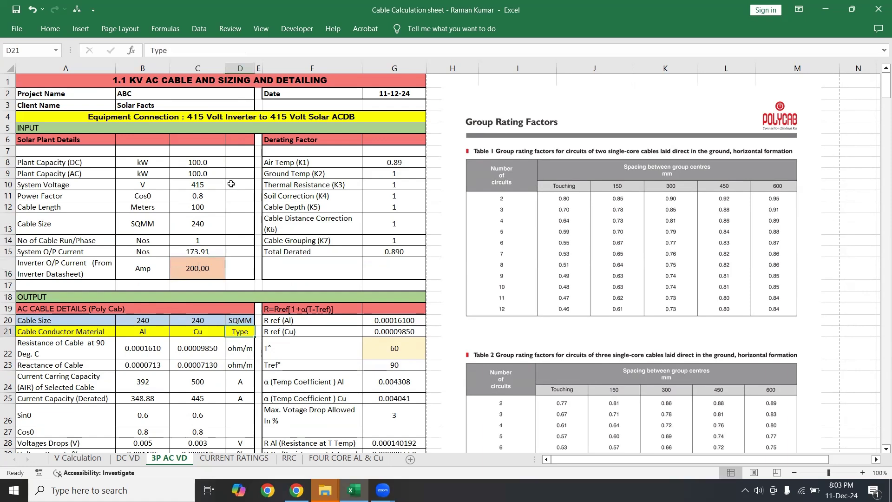
Choose a Cable Size of 70 SQMM in C13 and check the voltage drop and current capacity remarks
left_click(210, 222)
left_click(230, 229)
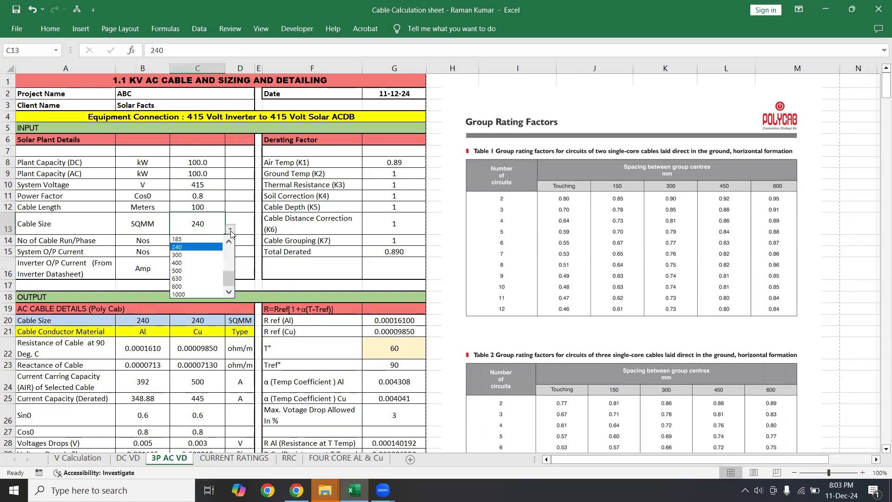
scroll(228, 244, "up", 3)
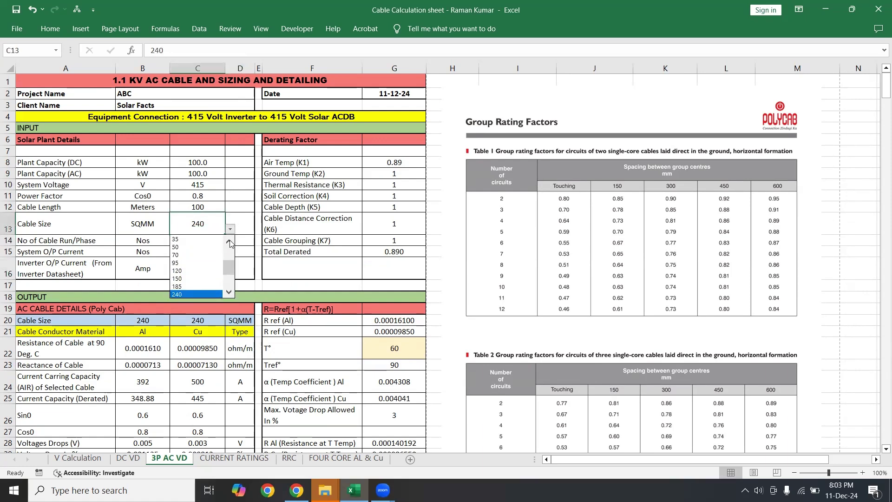
left_click(185, 263)
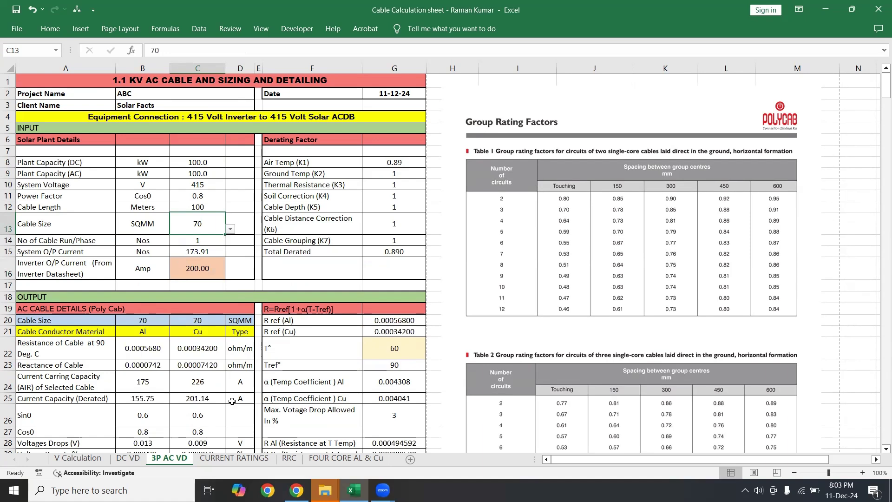
scroll(206, 300, "down", 5)
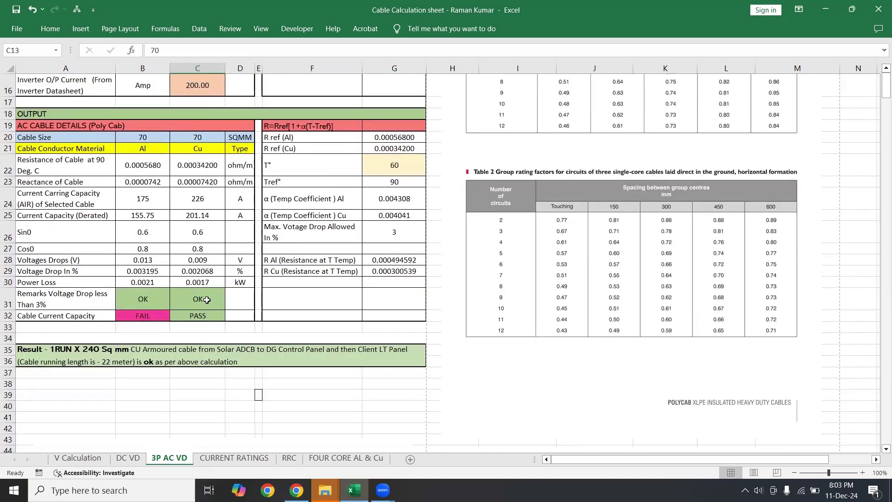
Change the cable size in the Result note in A35 to 70 Sq mm
double_click(94, 349)
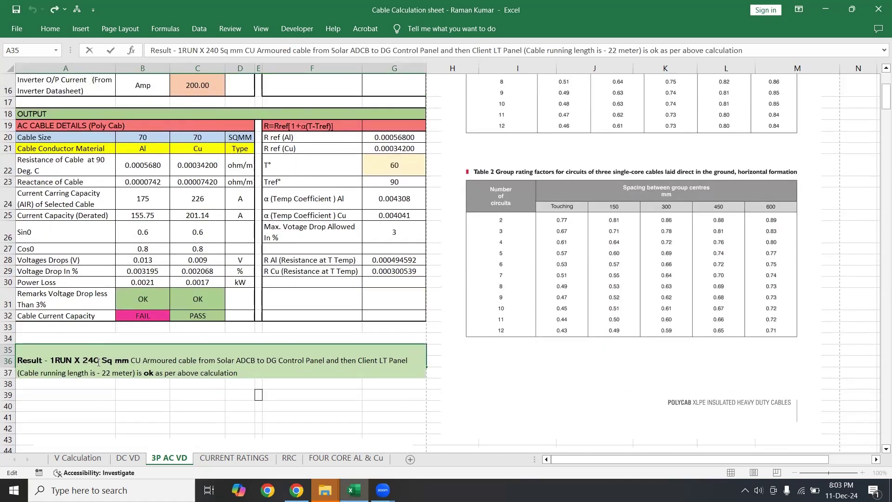
key("BackSpace")
key("BackSpace")
key("BackSpace")
type("70")
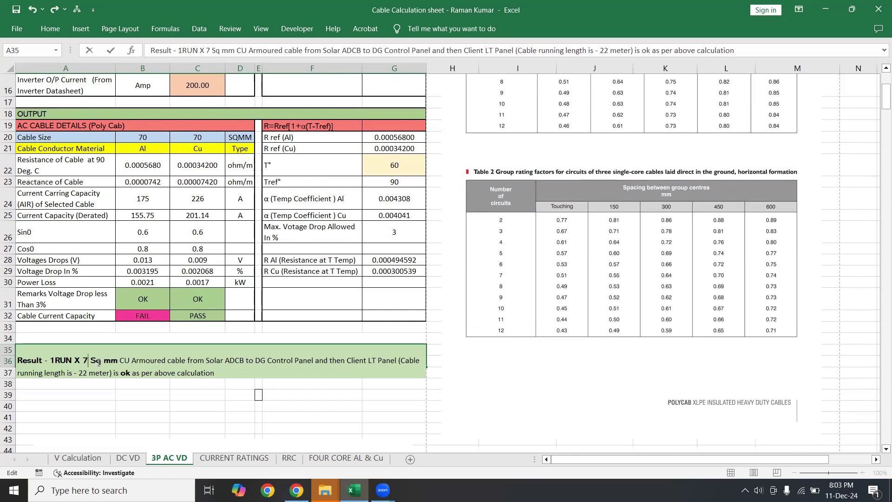
left_click(140, 428)
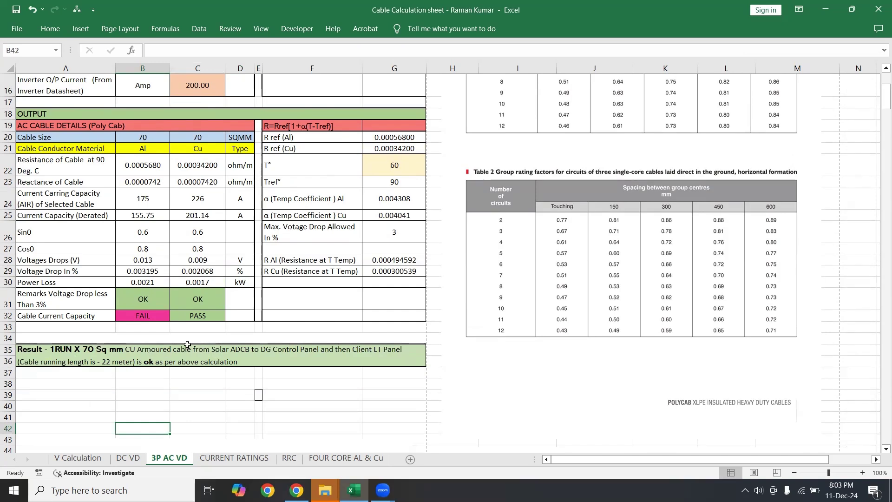
Inspect the cell references behind R ref (Al) in G20 and R ref (Cu) in G21
scroll(188, 345, "up", 2)
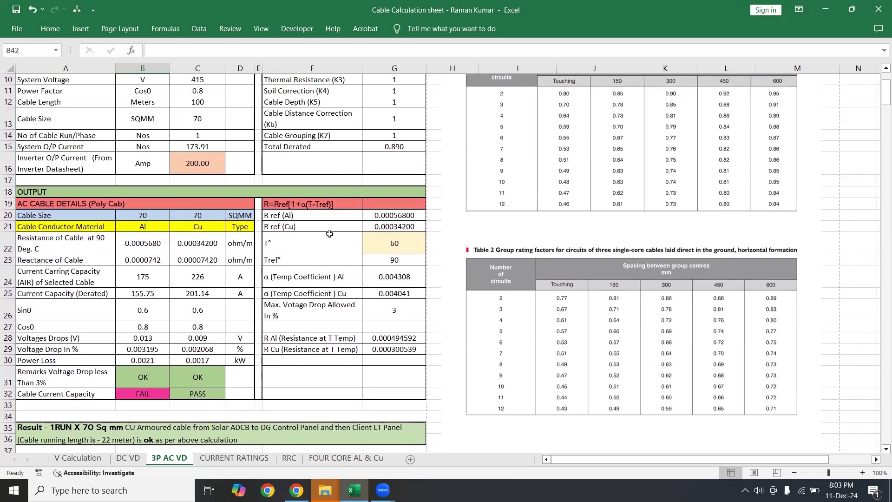
left_click(385, 218)
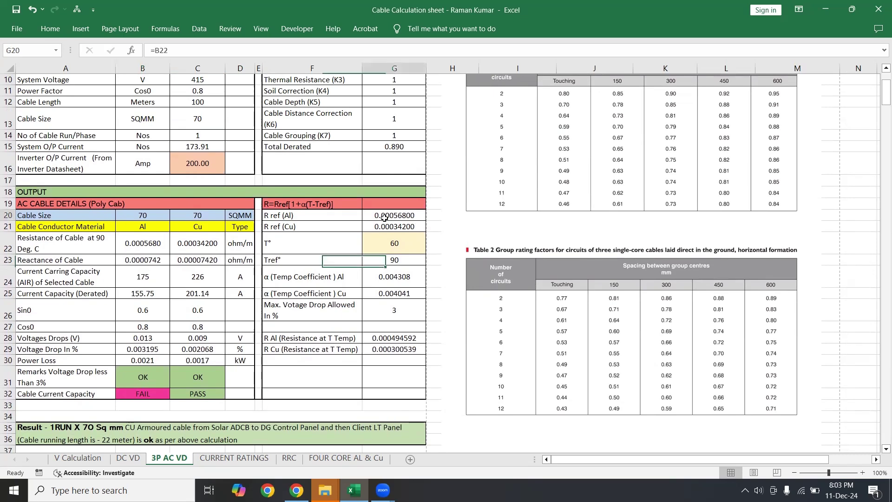
double_click(385, 217)
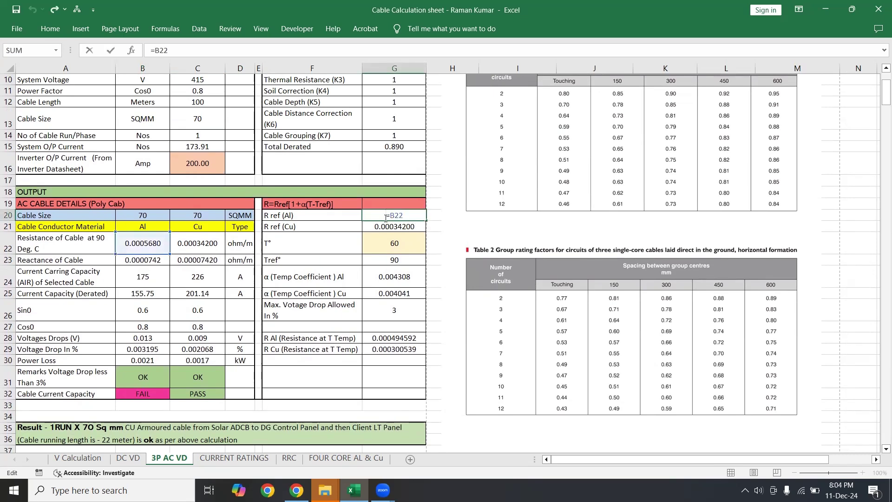
key("ctrl+Return")
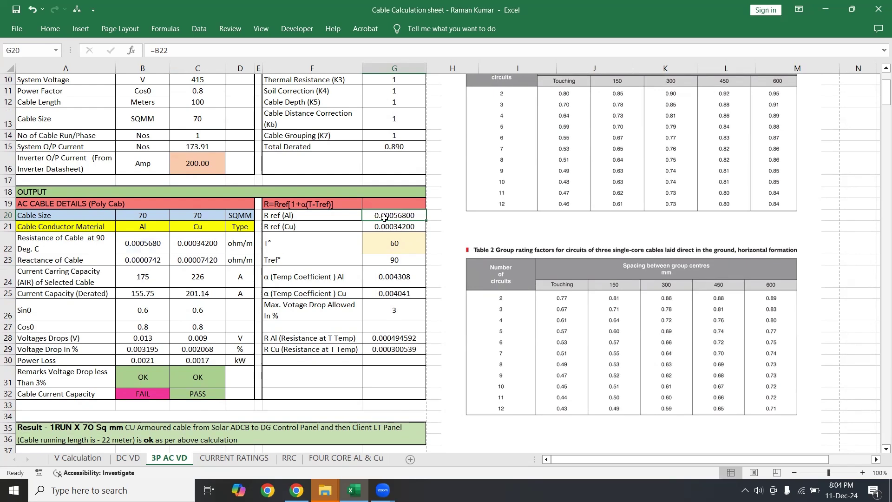
left_click(375, 223)
double_click(375, 223)
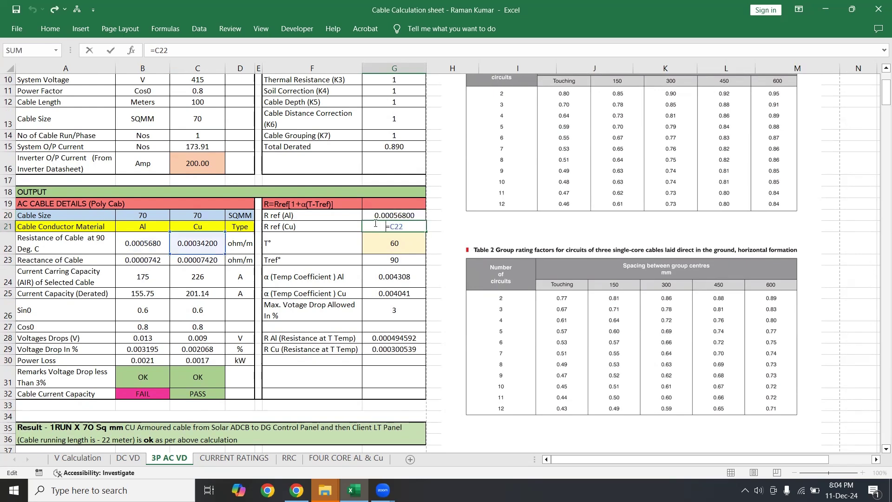
key("ctrl+Return")
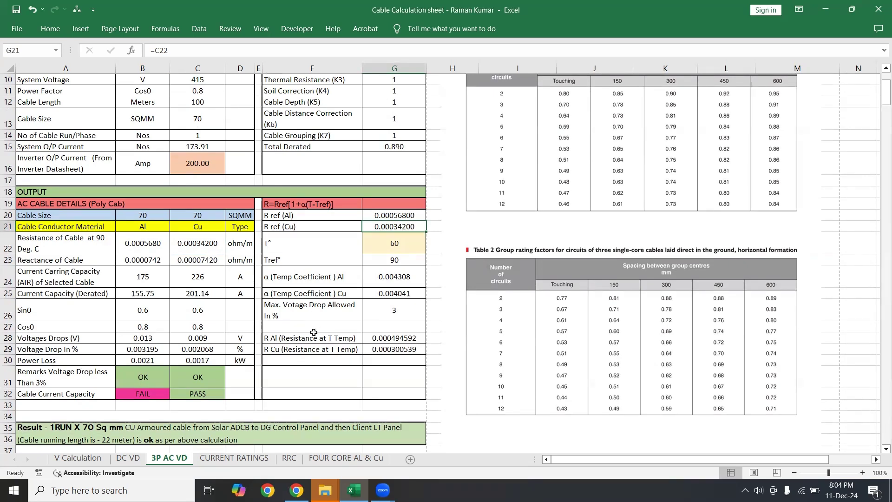
Inspect the R Al (Resistance at T Temp) formula in G28, and look back over the sheet's outputs and inputs
double_click(381, 338)
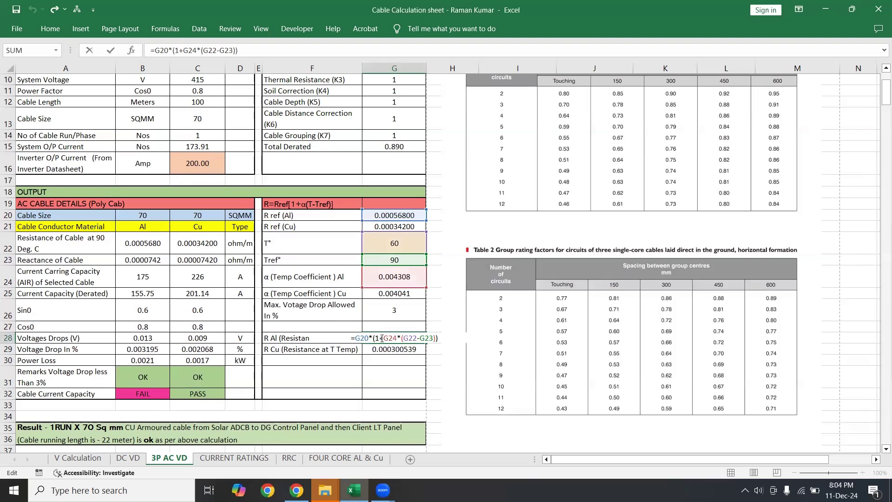
key("Escape")
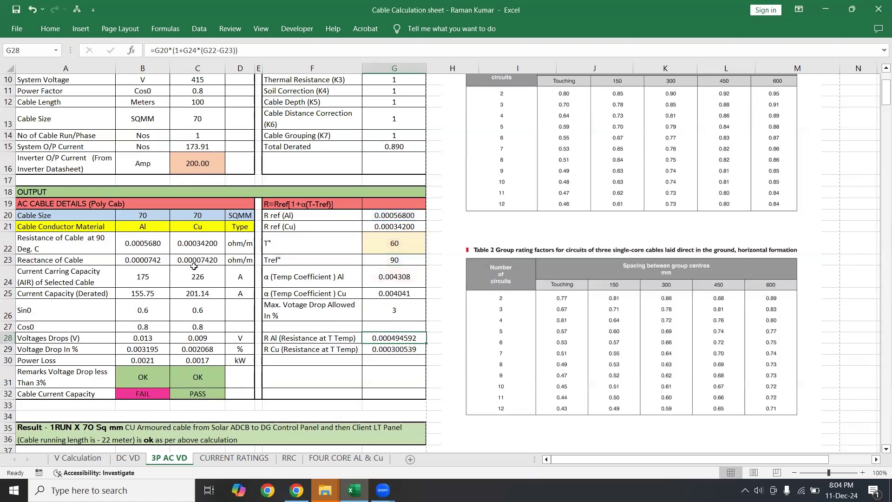
scroll(375, 265, "down", 2)
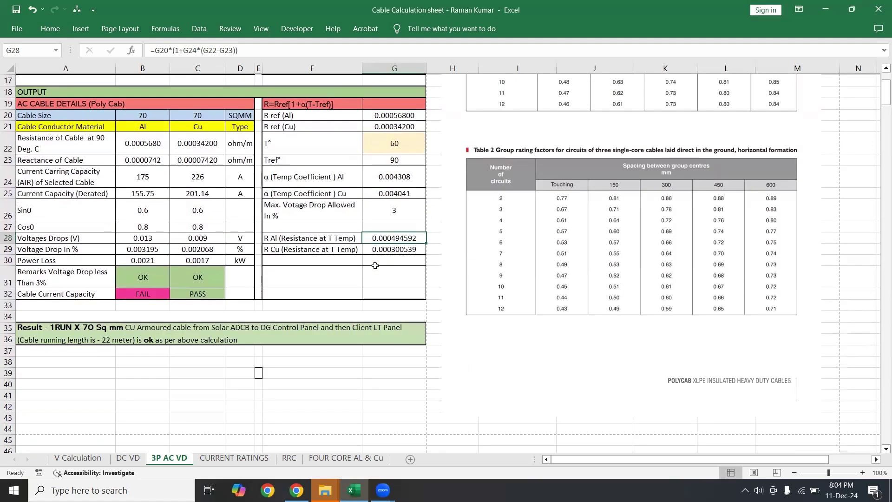
scroll(375, 265, "up", 1)
scroll(375, 265, "up", 1)
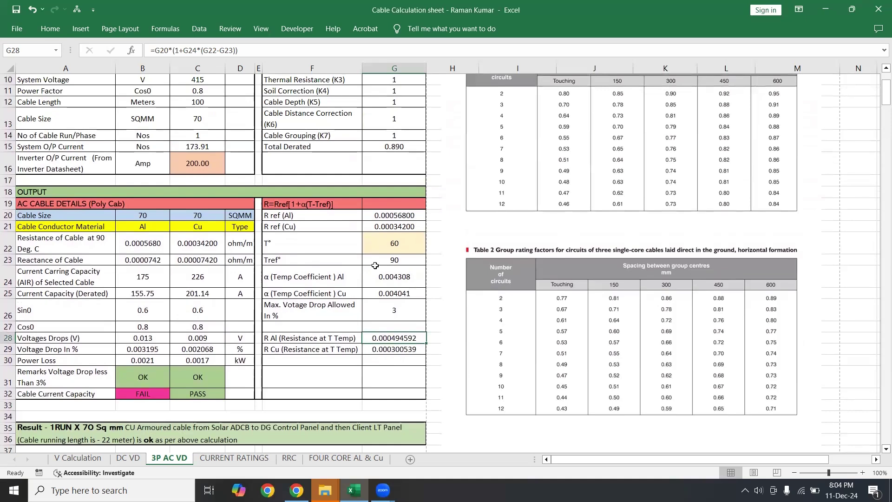
scroll(375, 265, "up", 2)
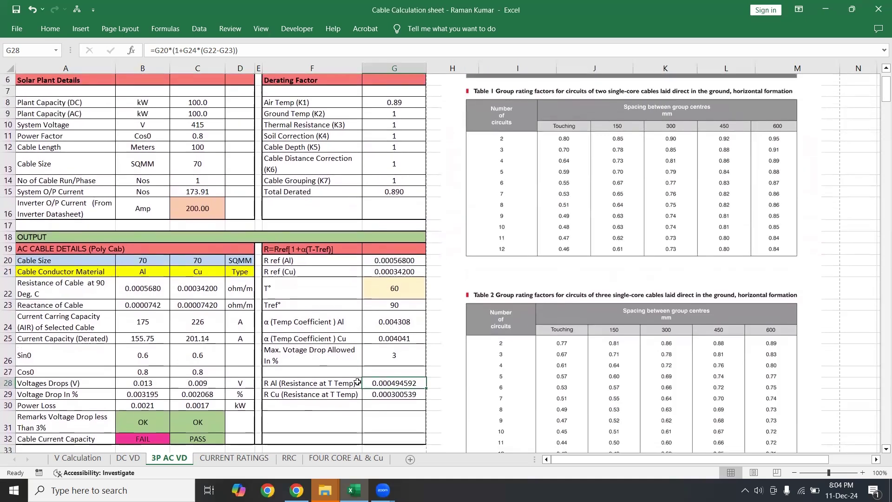
scroll(358, 381, "up", 2)
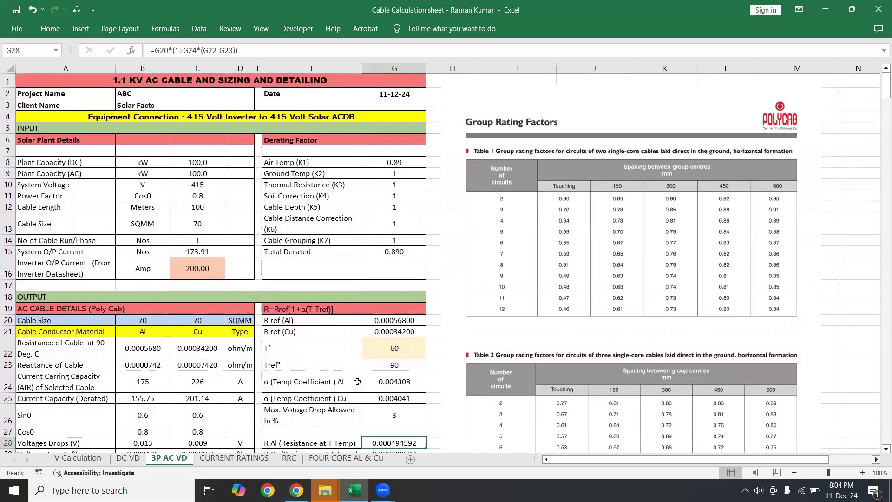